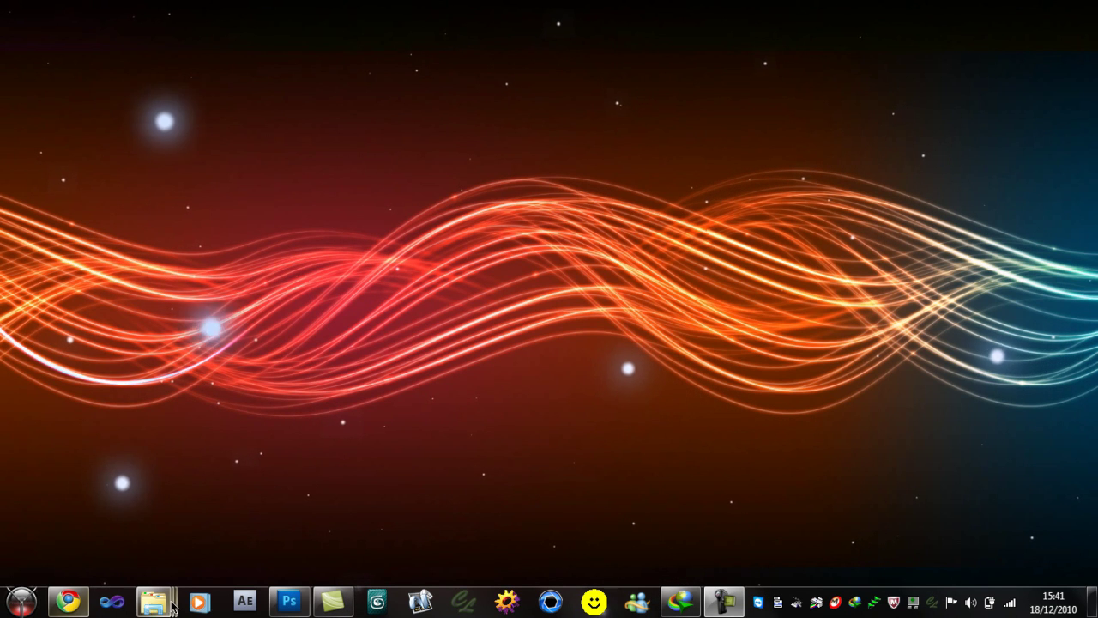
Step: View the error screenshot slij54.jpg from the Desktop folder, then close the picture
mouse_move(175, 606)
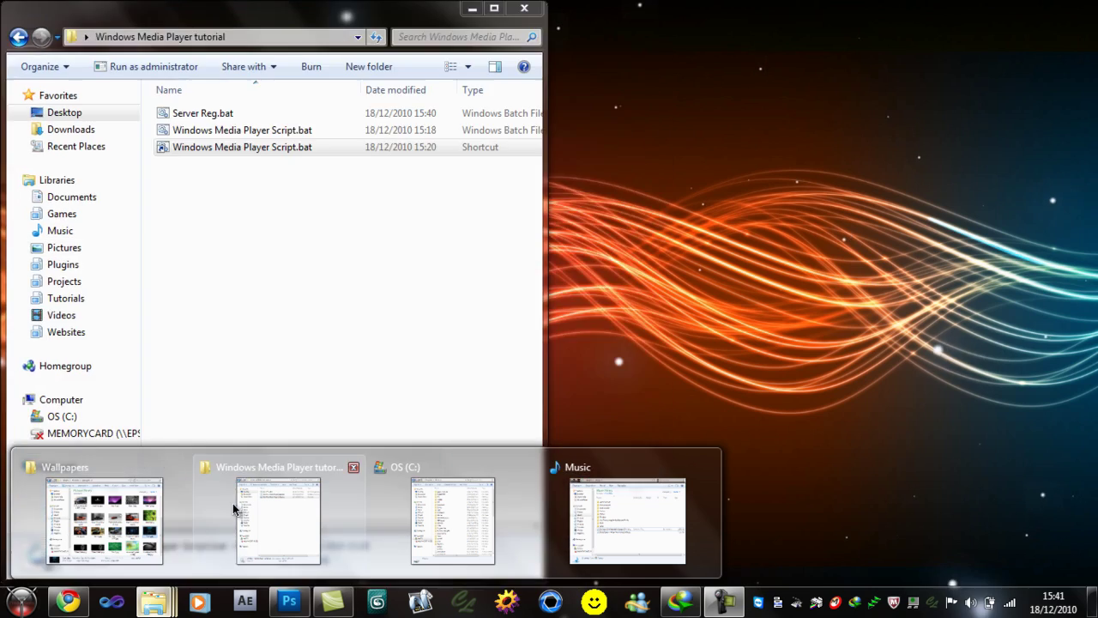
click(562, 506)
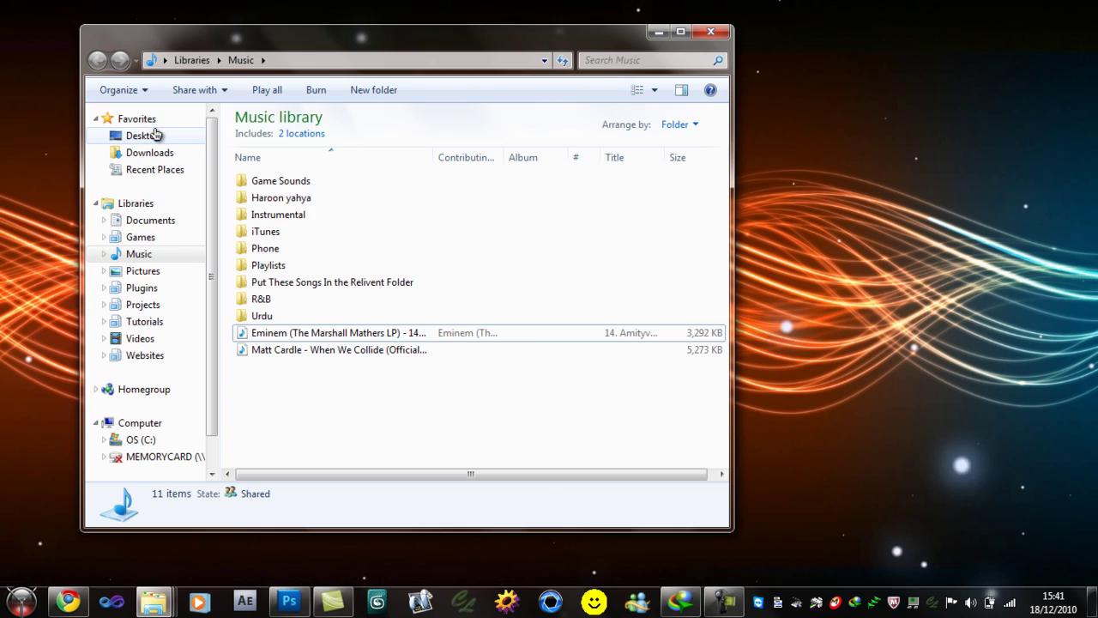
click(155, 135)
drag(721, 141, 722, 424)
click(314, 328)
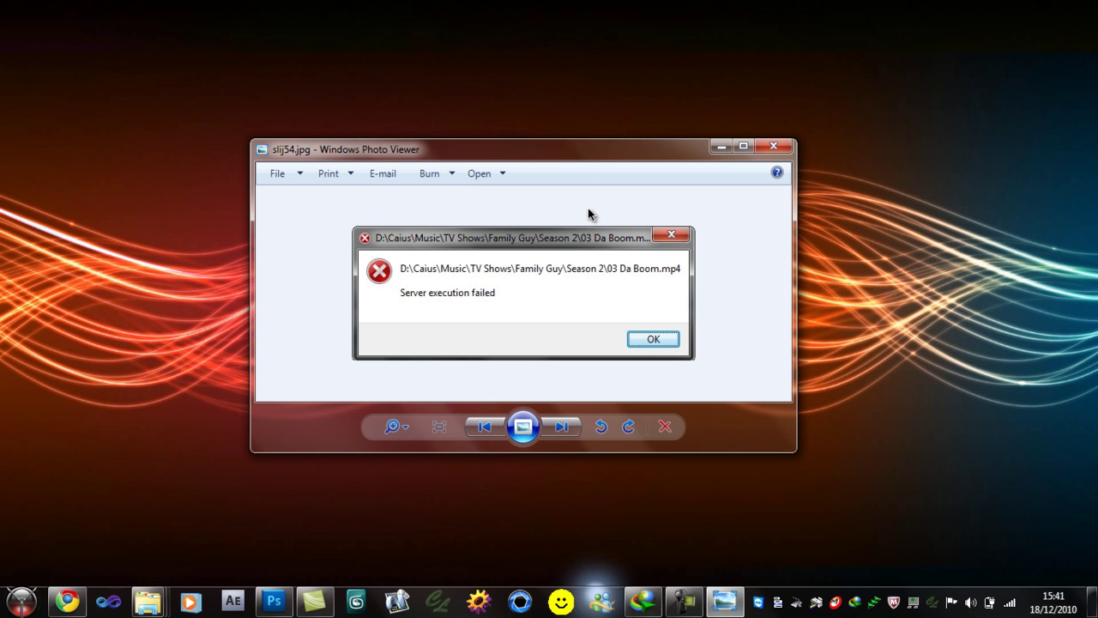
click(773, 152)
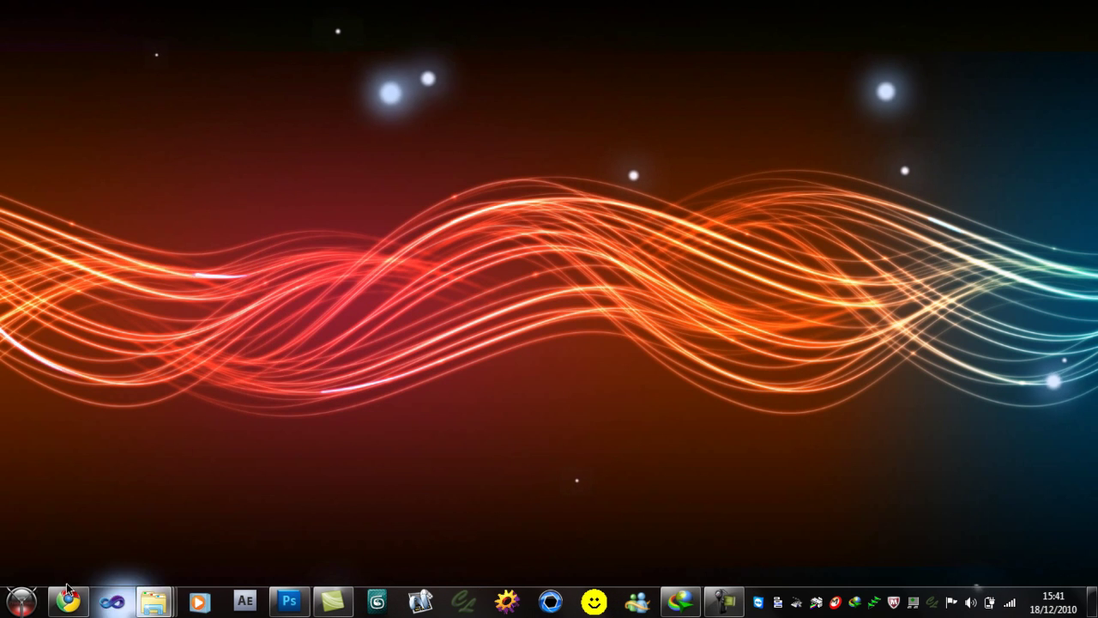
Step: Search for Command Prompt among the installed programs and run it as administrator
click(23, 603)
text(comma)
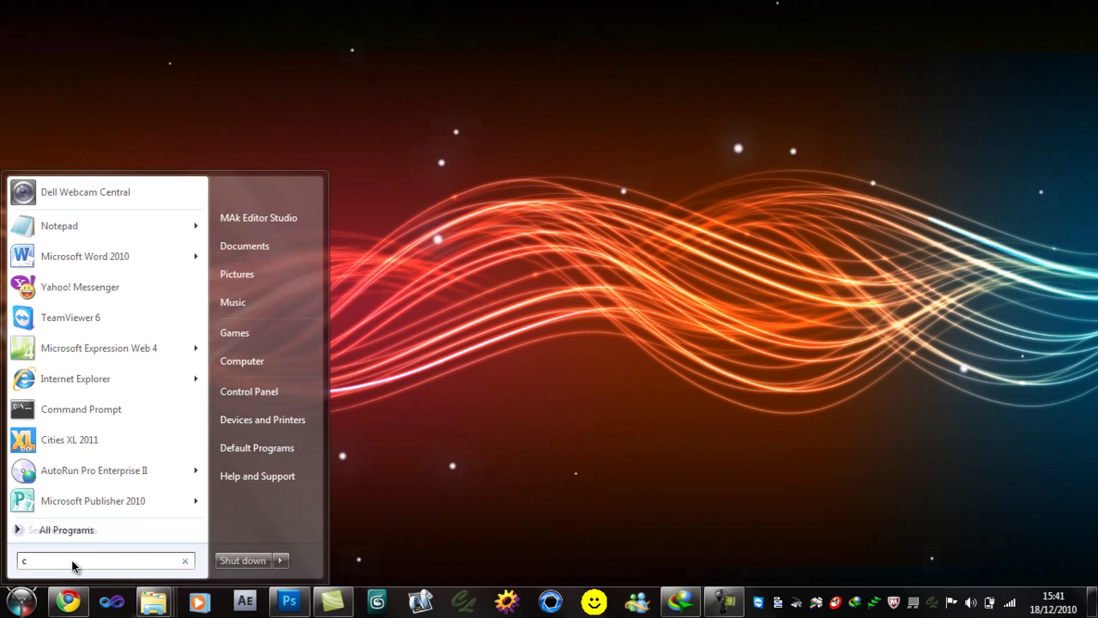
text(nd pr)
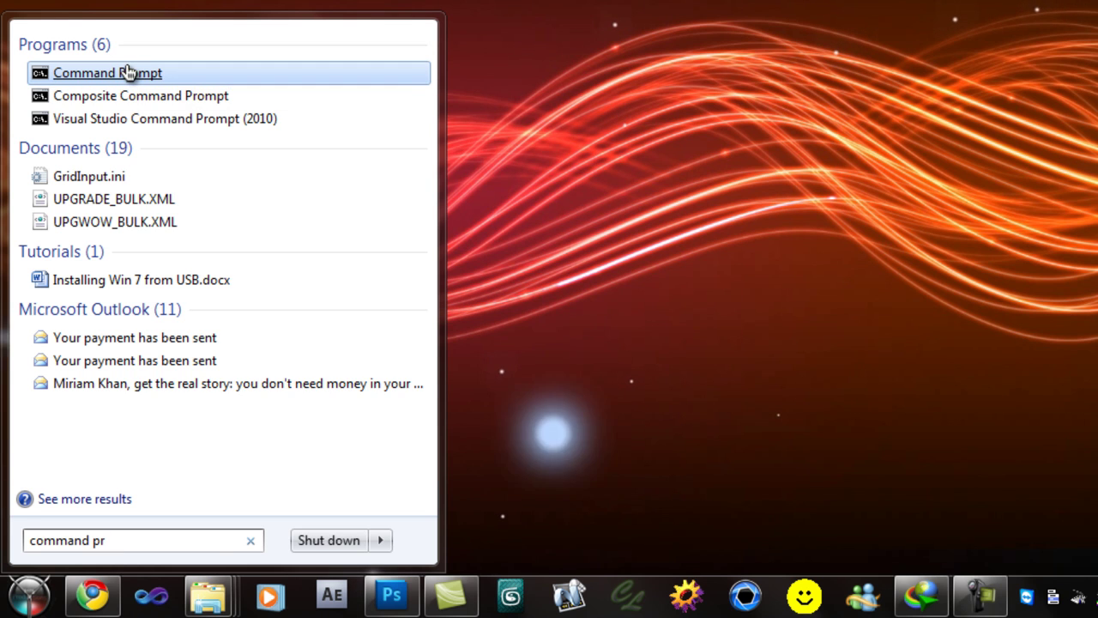
right_click(127, 72)
click(241, 52)
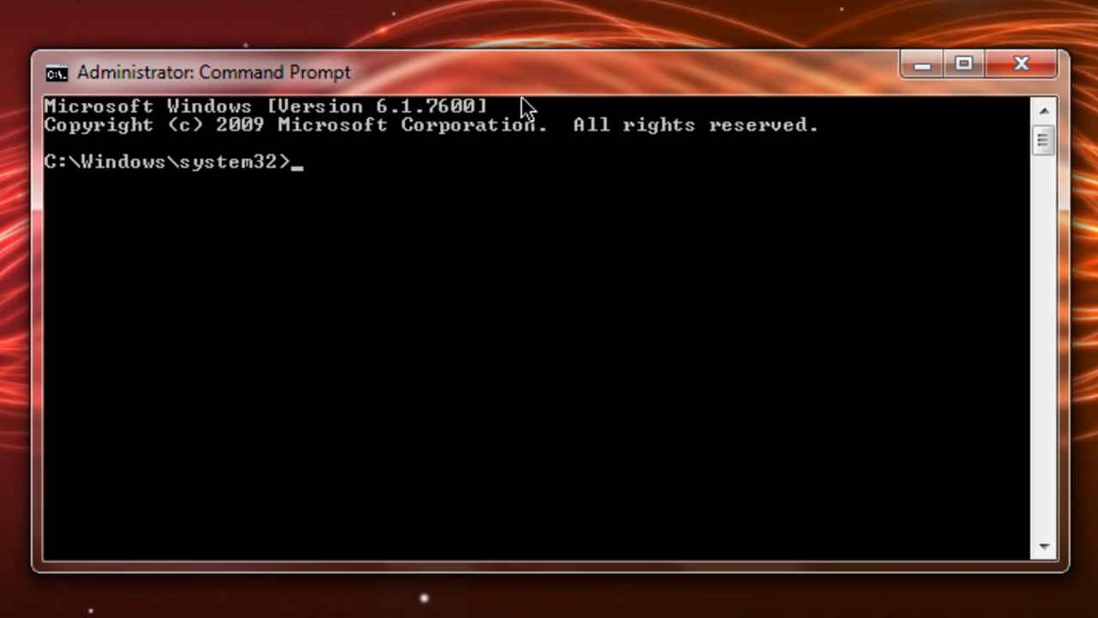
Step: Run "regsvr32 jscript.dll" at the administrator prompt and dismiss the resulting message
text(regsvr)
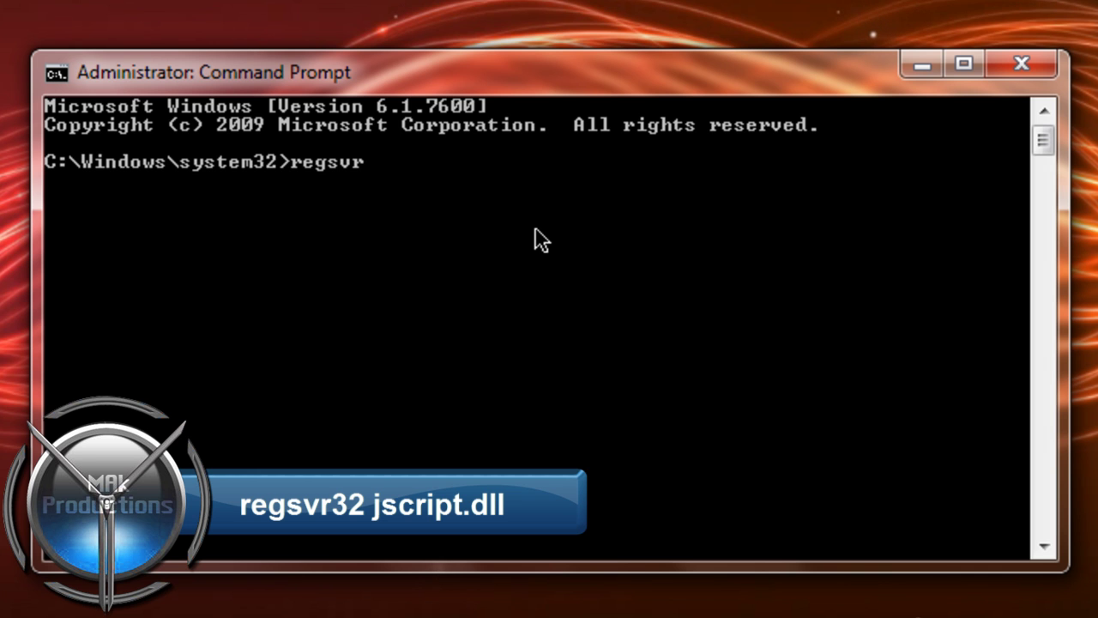
text(32)
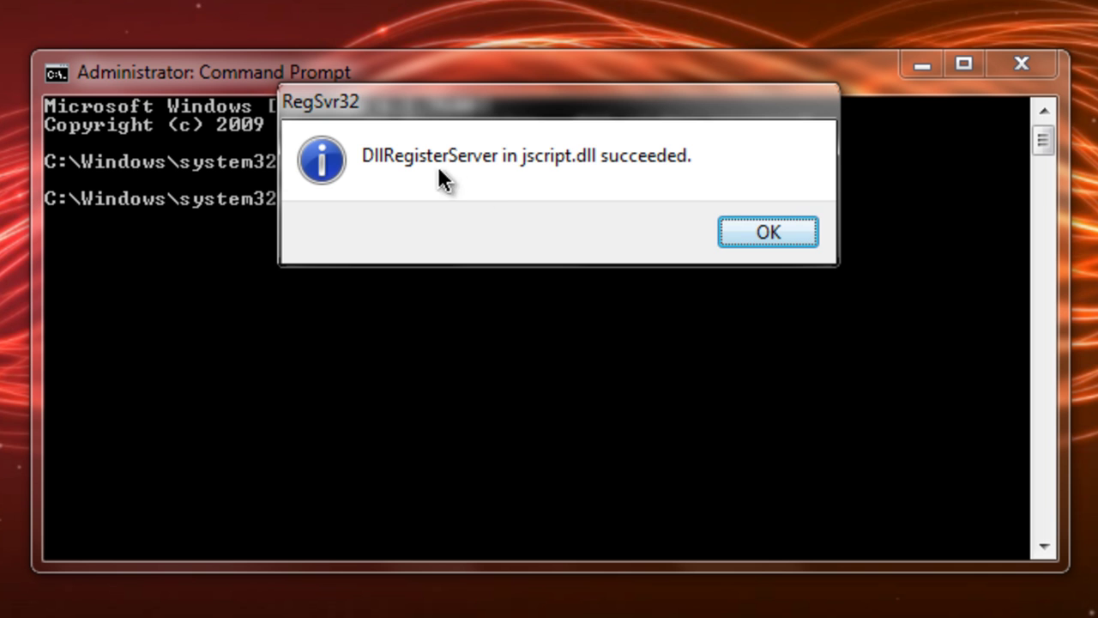
click(744, 228)
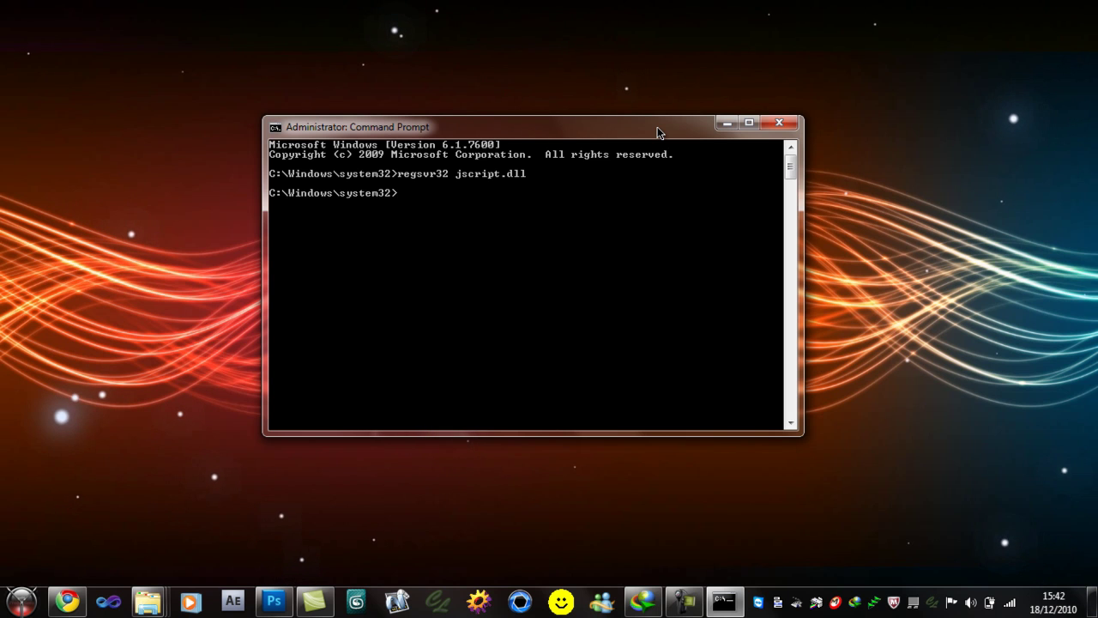
Step: Move the Command Prompt window aside and bring up the Windows Media Player tutorial folder, repositioned over the desktop
drag(640, 130, 385, 35)
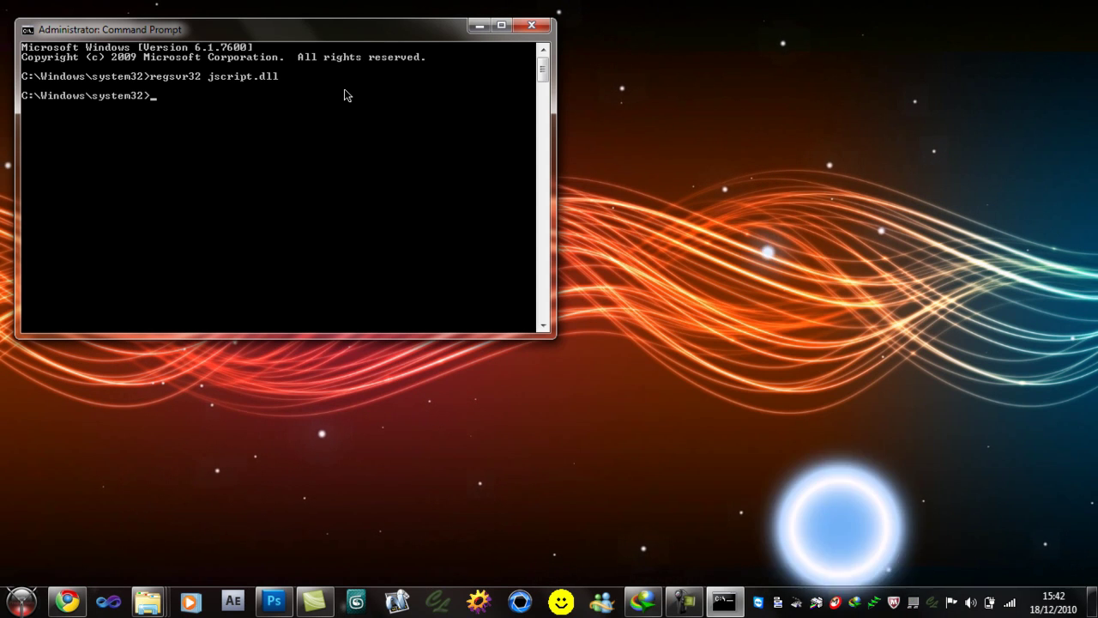
mouse_move(148, 601)
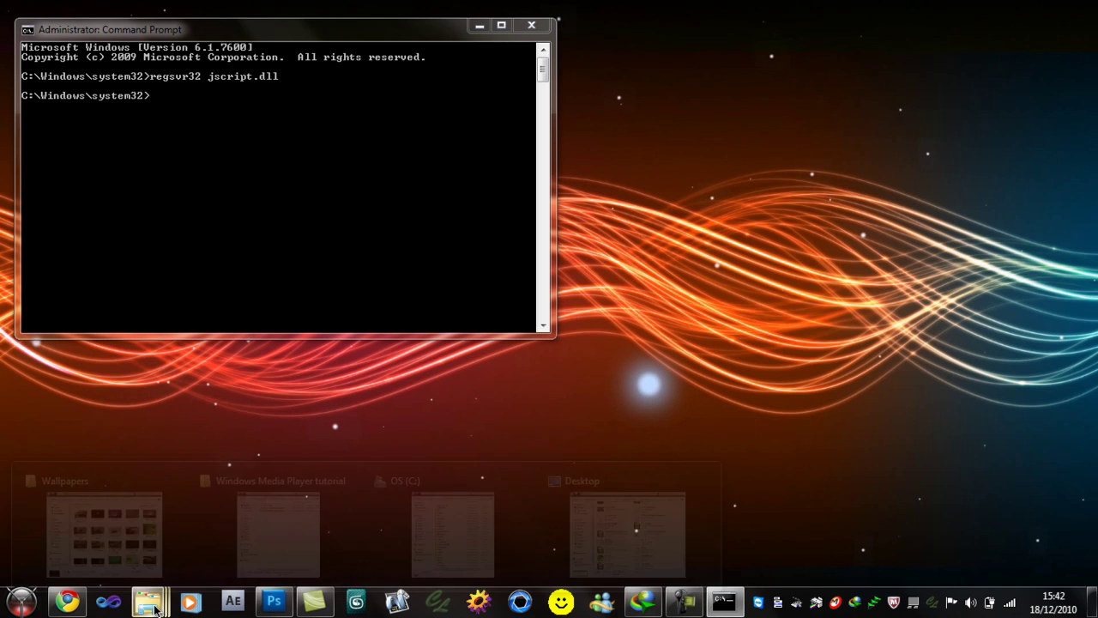
click(230, 524)
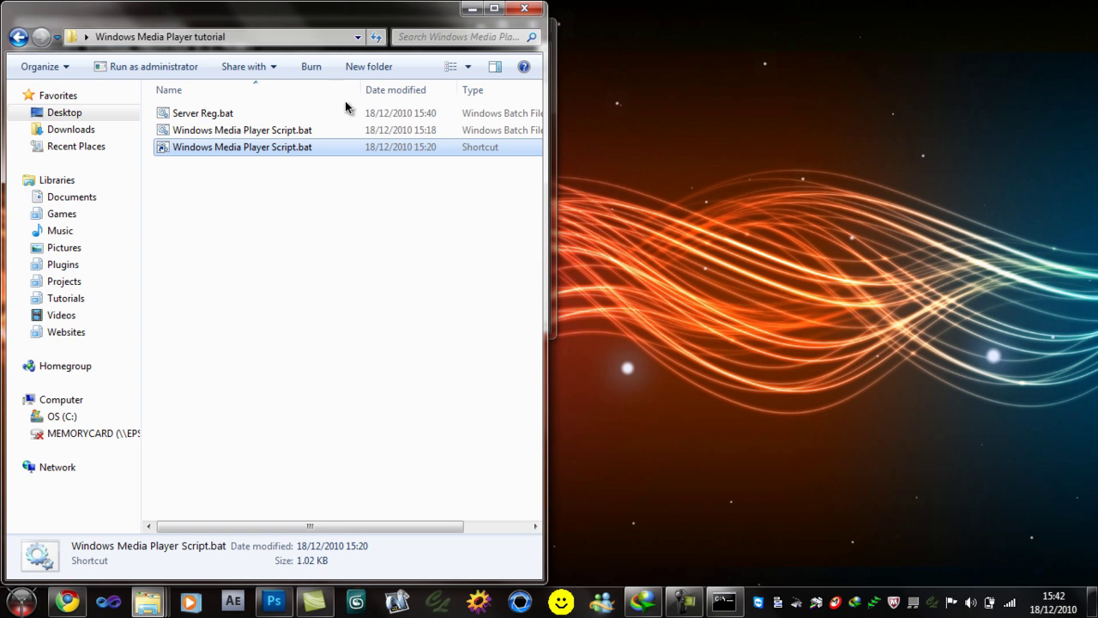
drag(327, 26, 611, 59)
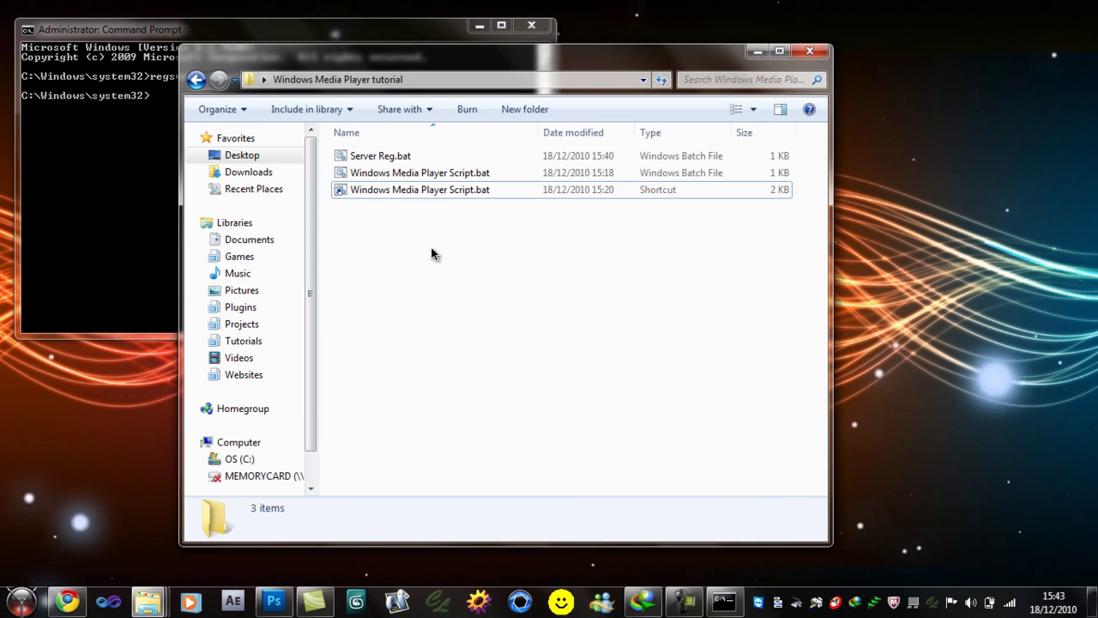
Step: Permanently delete the existing Server Reg.bat from the Windows Media Player tutorial folder
right_click(370, 164)
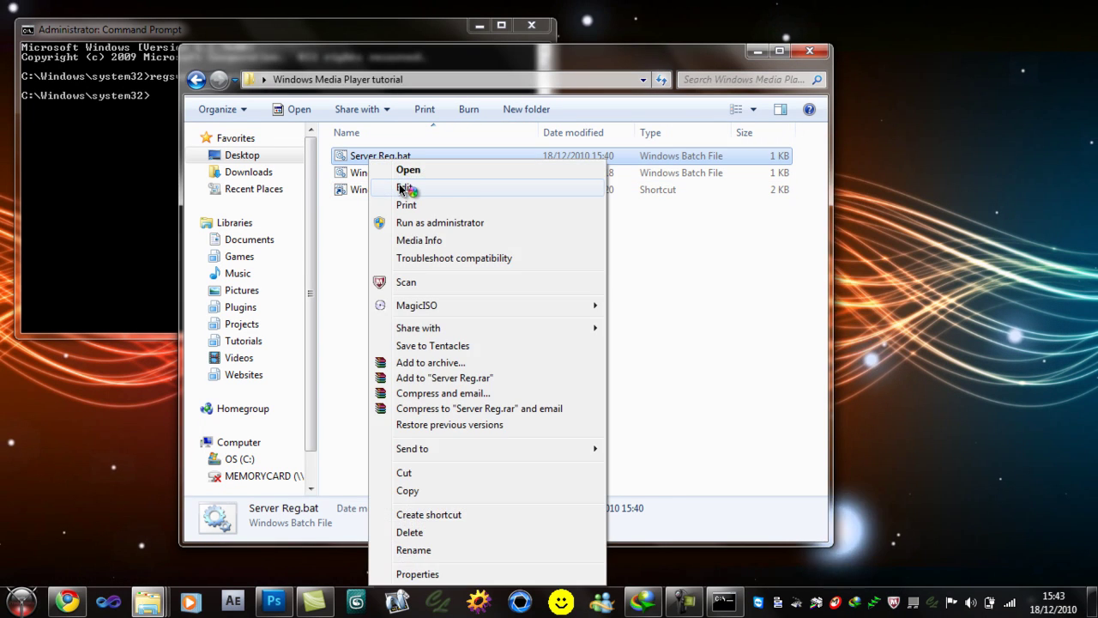
click(378, 168)
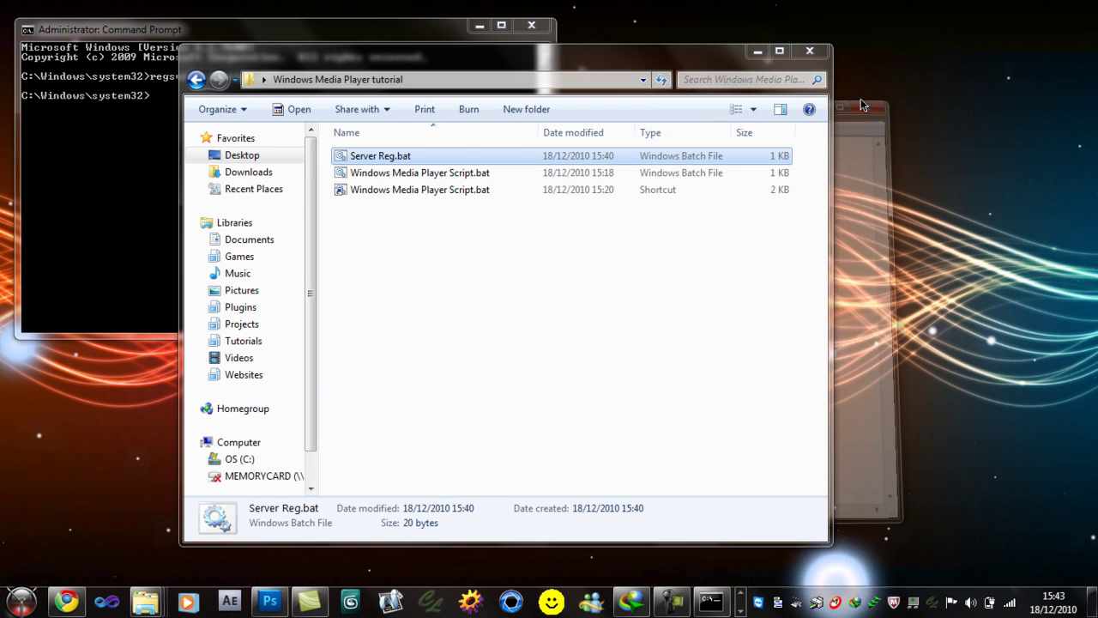
key(shift+Delete)
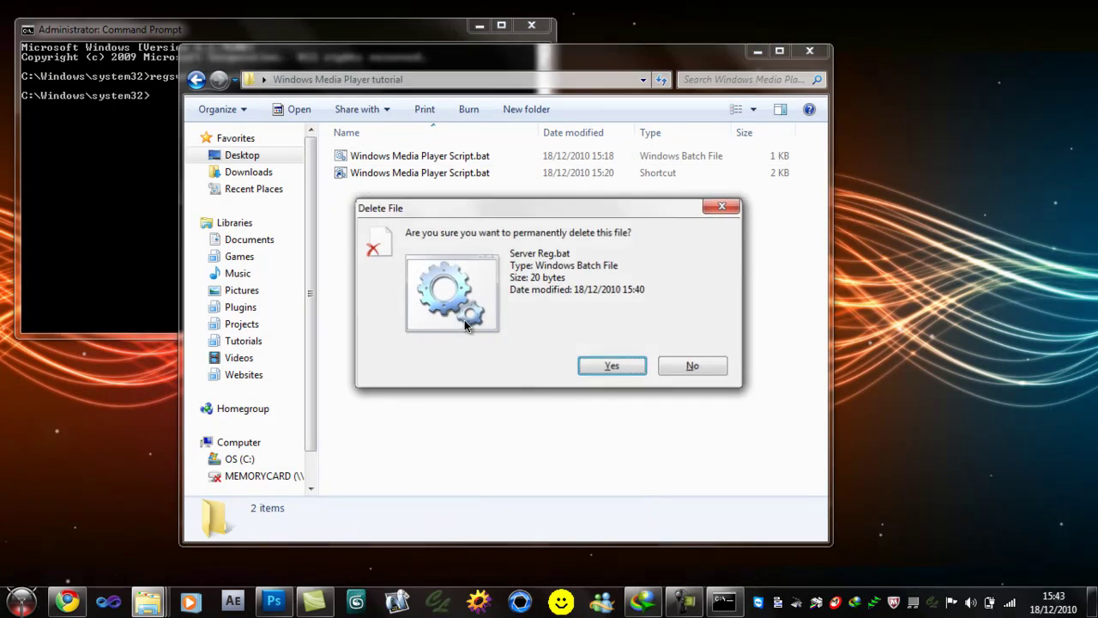
key(Return)
Step: Open a blank Notepad document, minimize the folder window, and enter the line "regsvr32 jscript.dll"
click(21, 601)
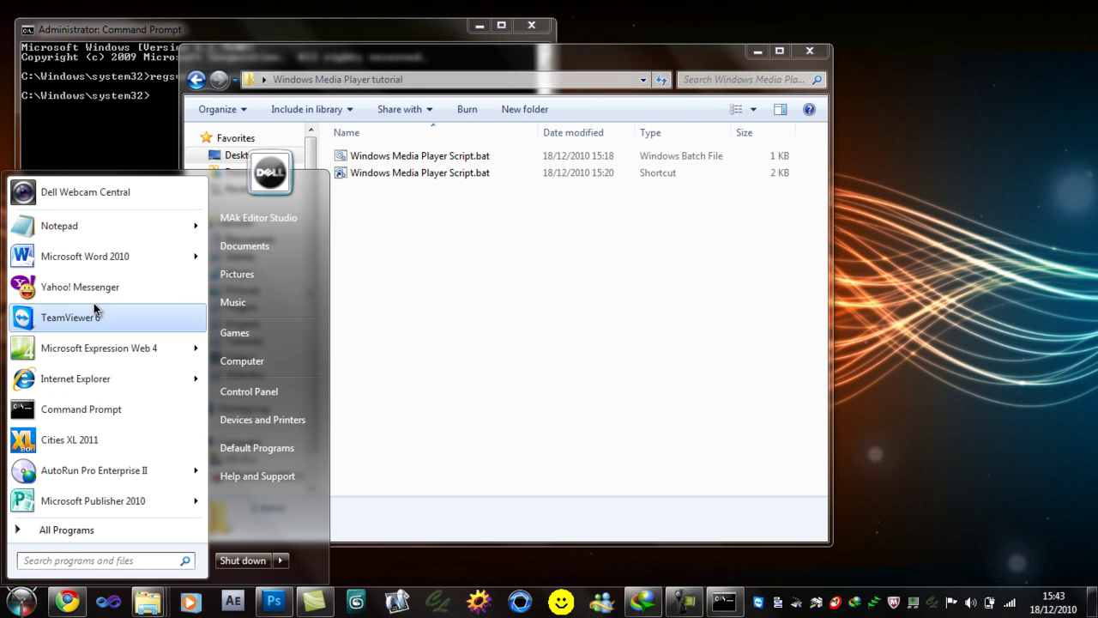
click(111, 228)
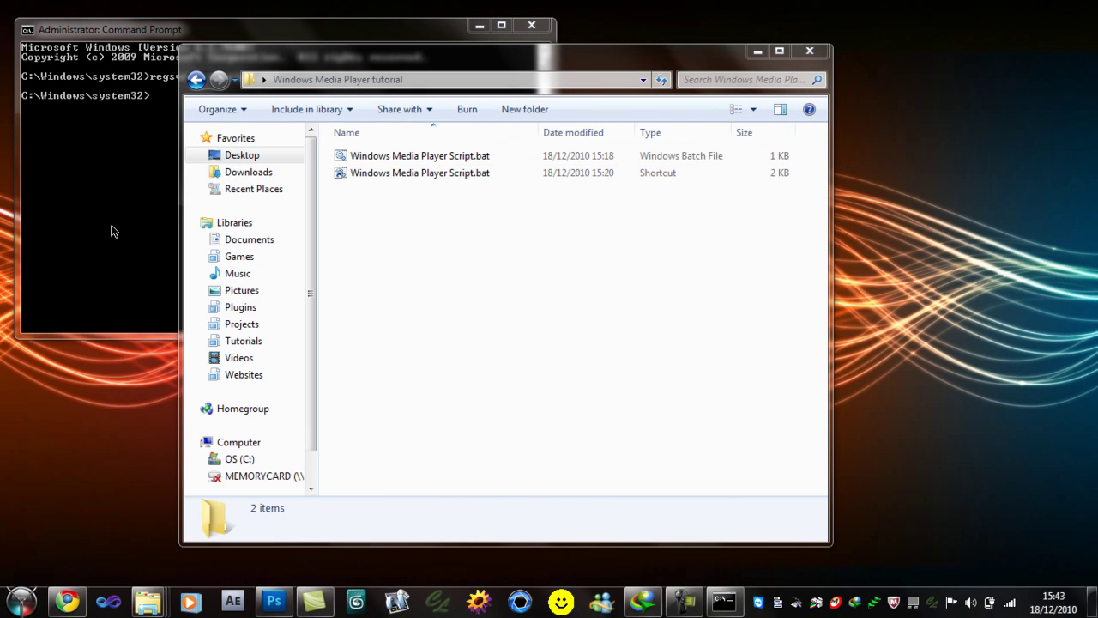
click(754, 55)
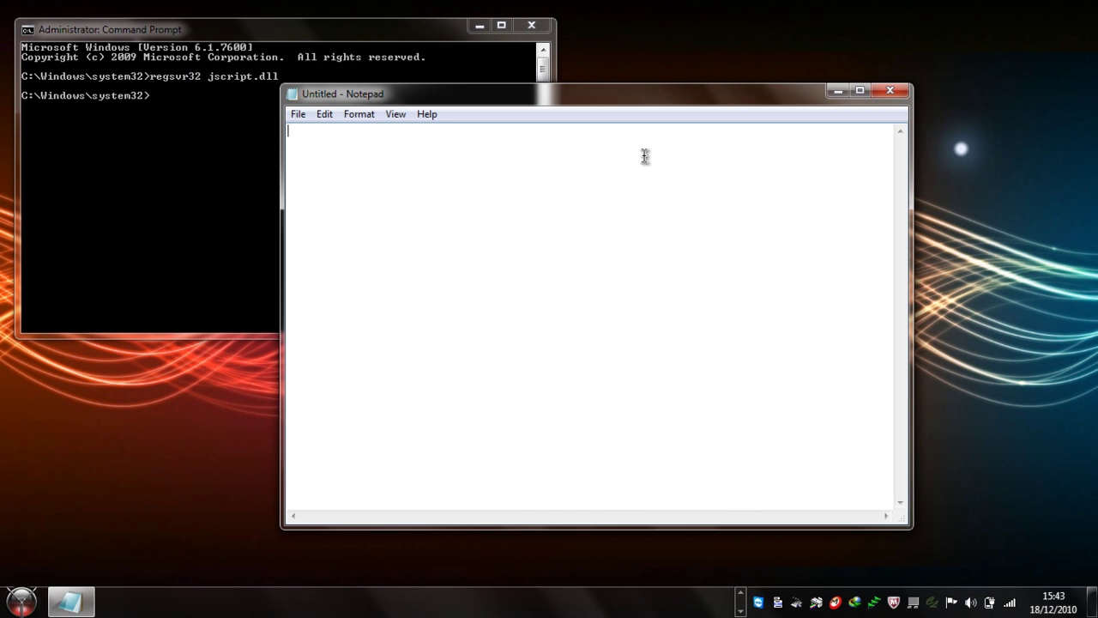
drag(420, 96, 172, 115)
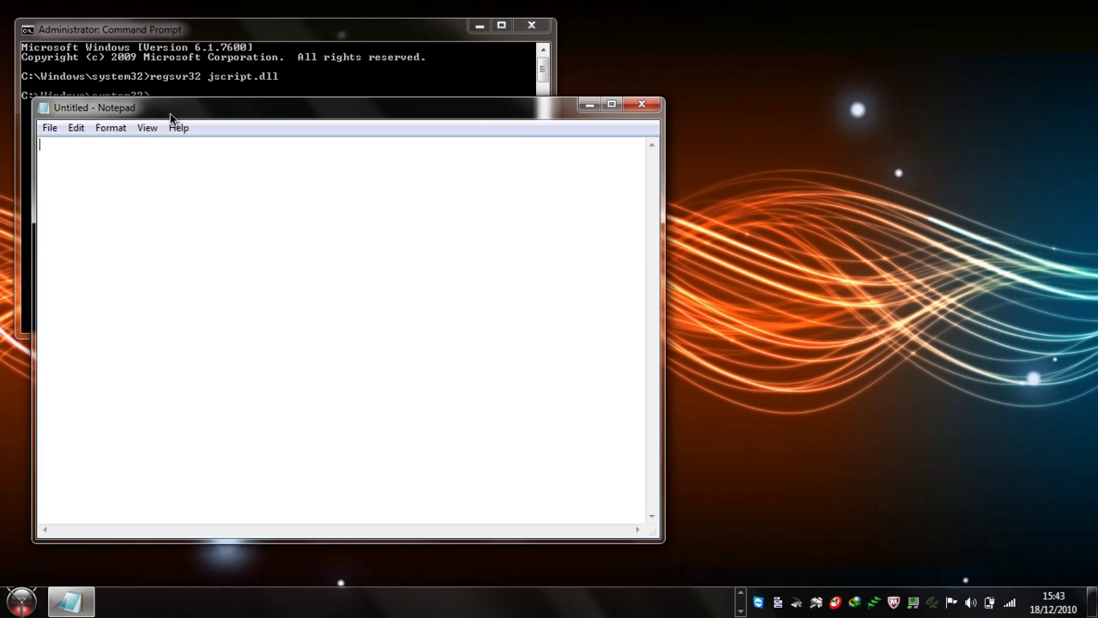
text(regsvr32 jscript.dll)
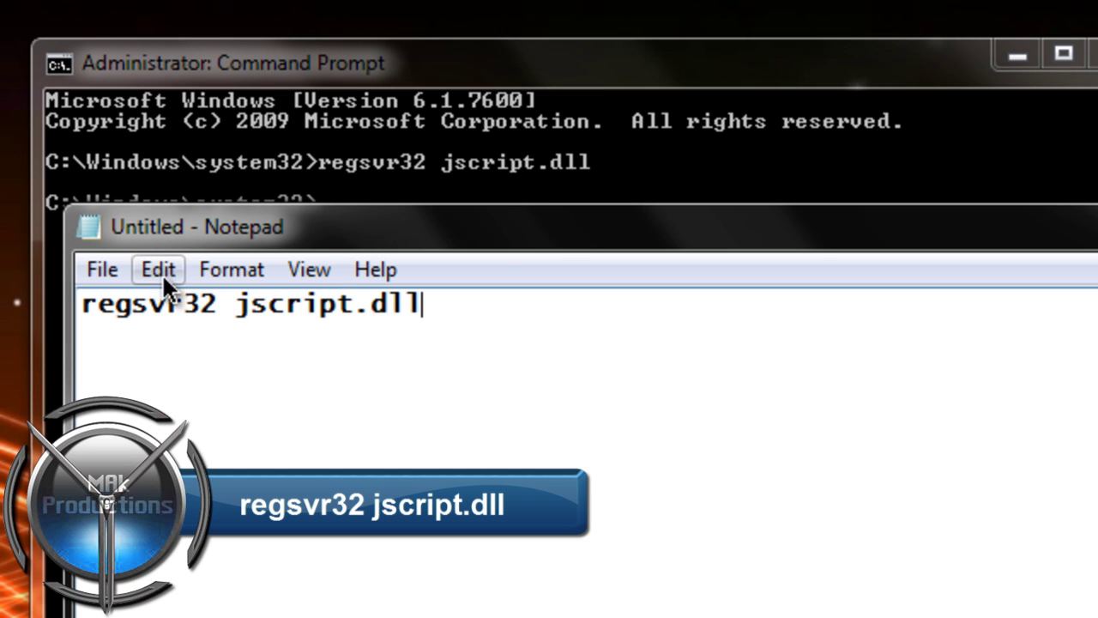
Step: Save the Notepad document as "Server Reg.bat" with the All Files type in the tutorial folder, then close it
click(119, 269)
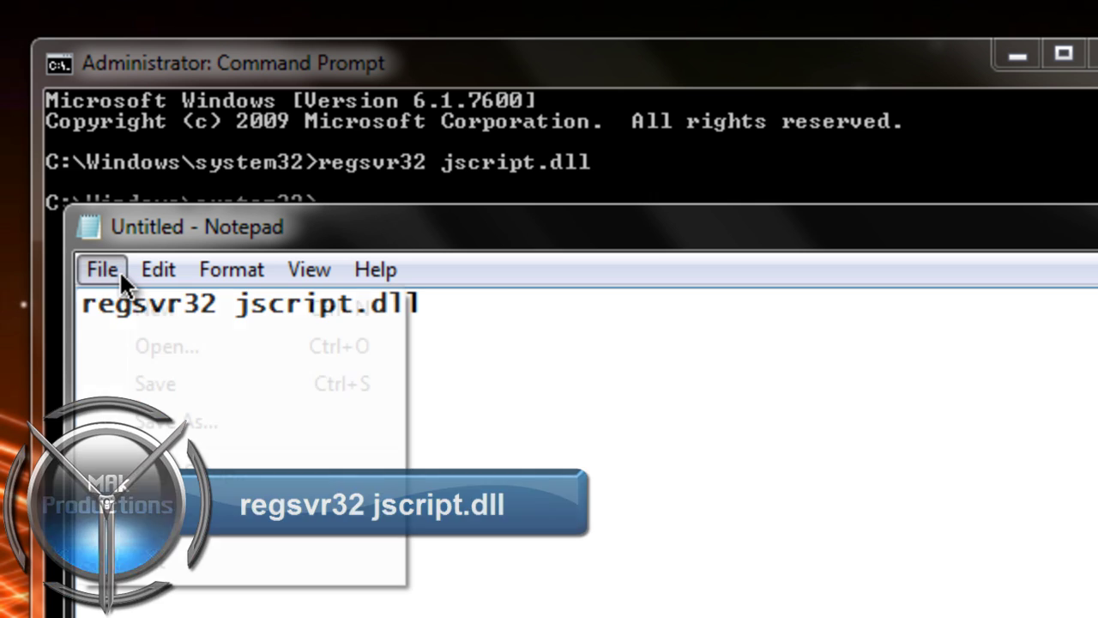
click(161, 410)
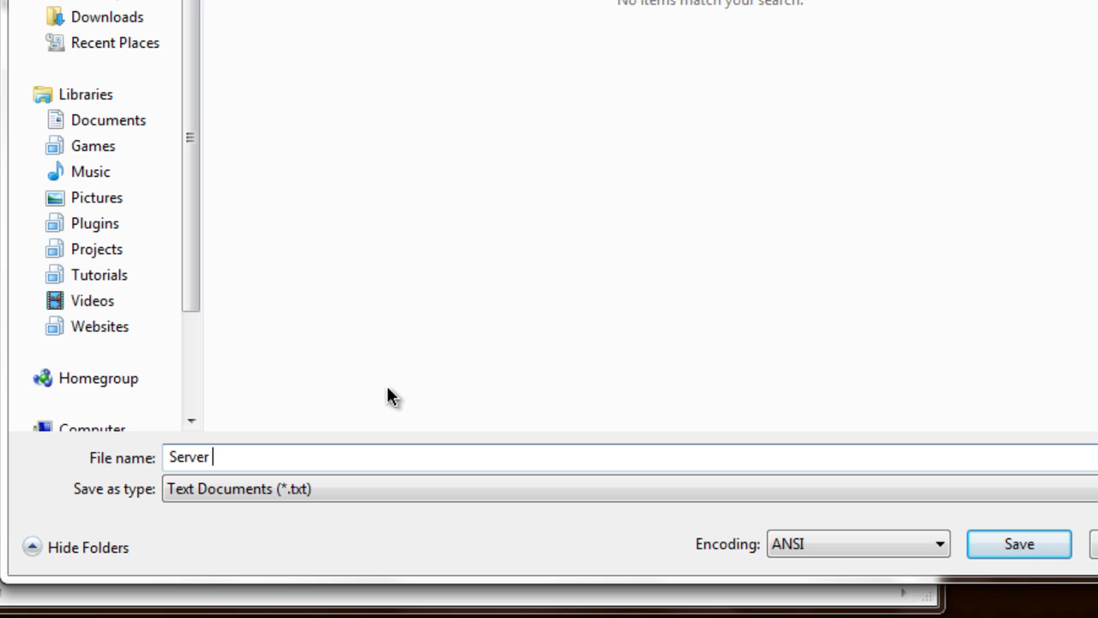
text(Reg.bat)
click(326, 493)
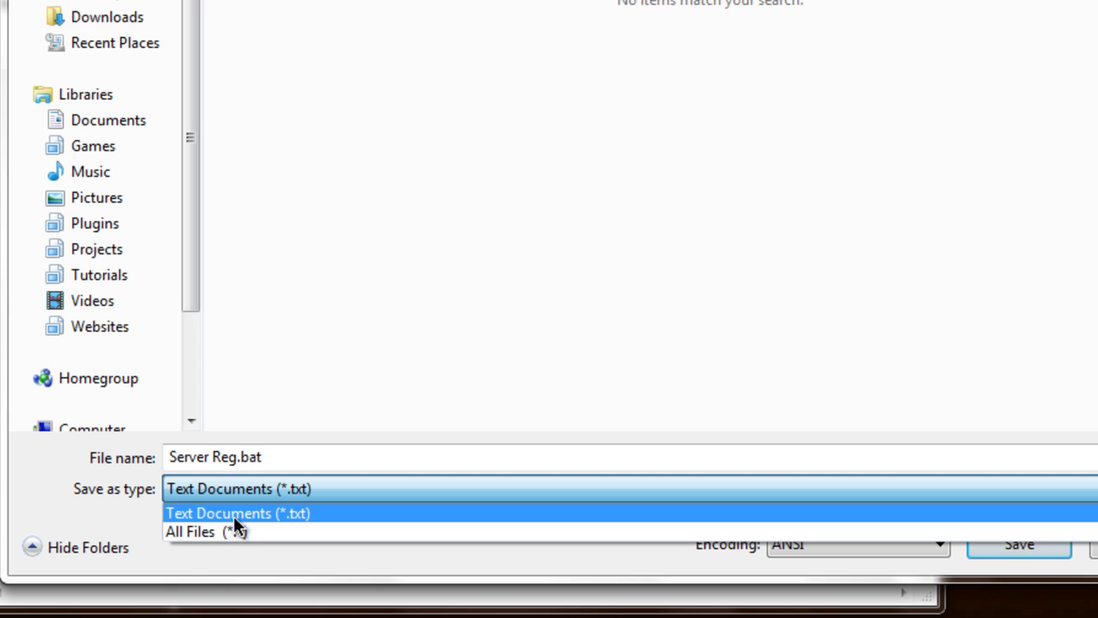
click(189, 531)
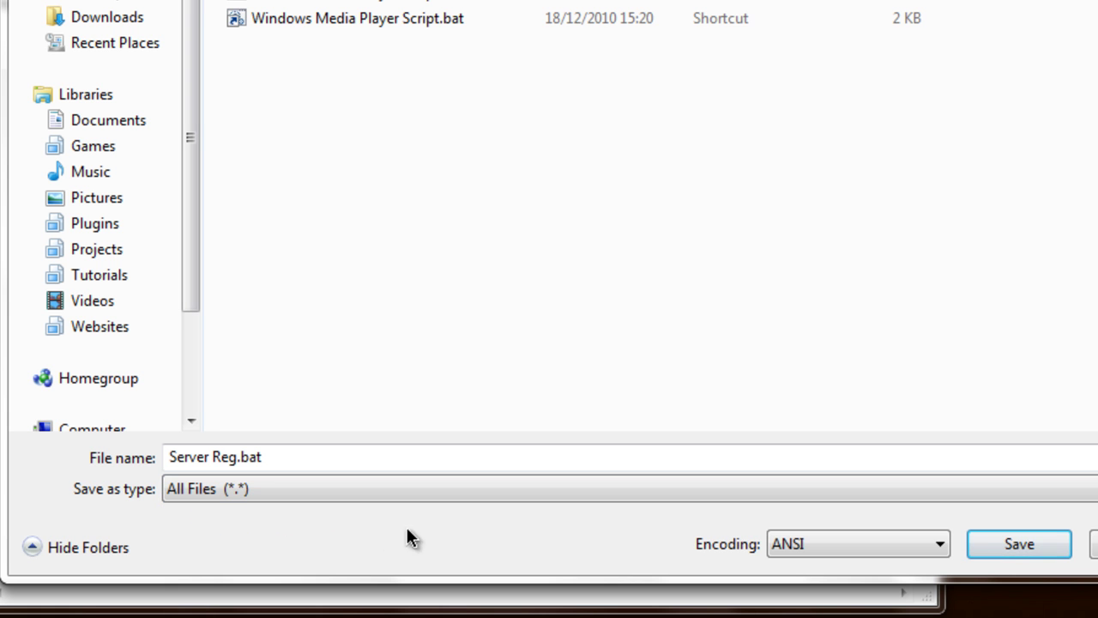
click(1009, 540)
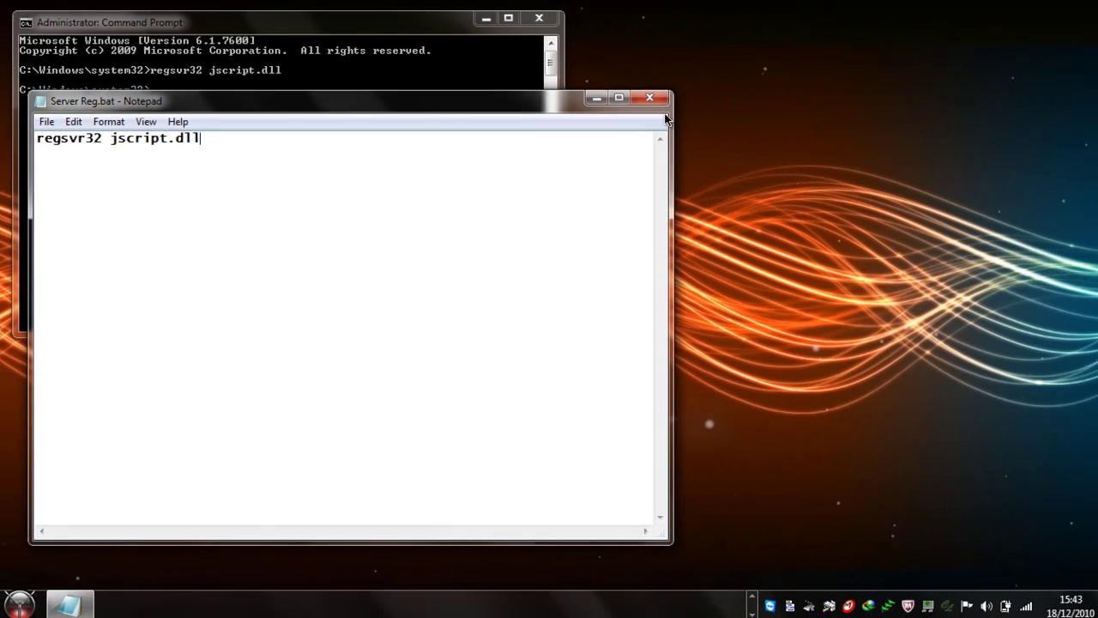
click(646, 110)
Step: Create a shortcut to Server Reg.bat in the Windows Media Player tutorial folder
click(147, 600)
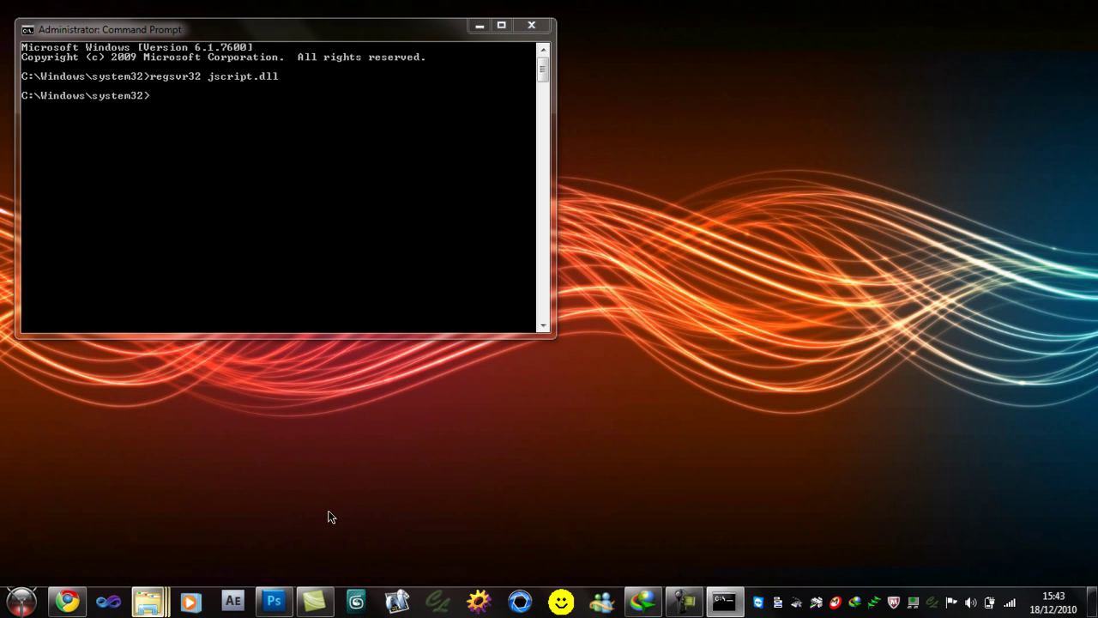
click(329, 514)
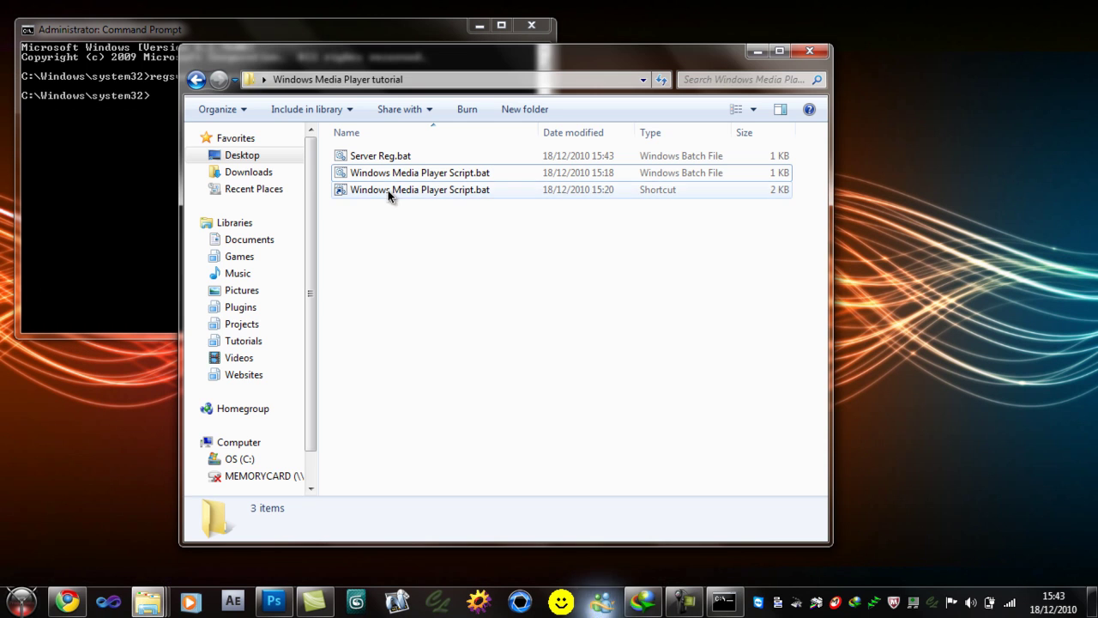
click(372, 157)
right_click(369, 156)
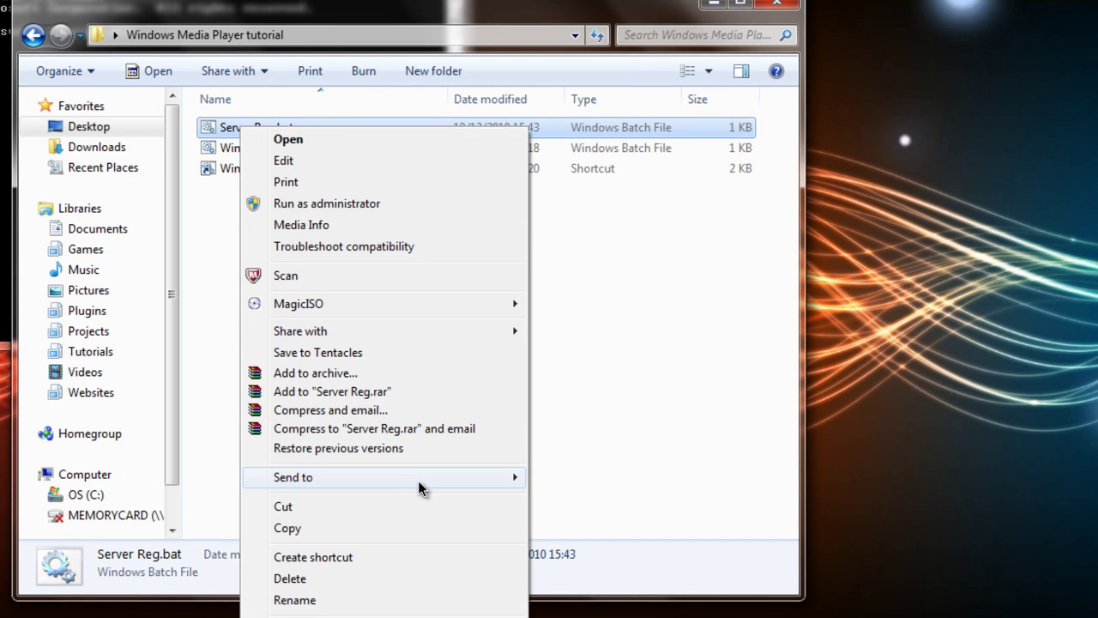
click(361, 530)
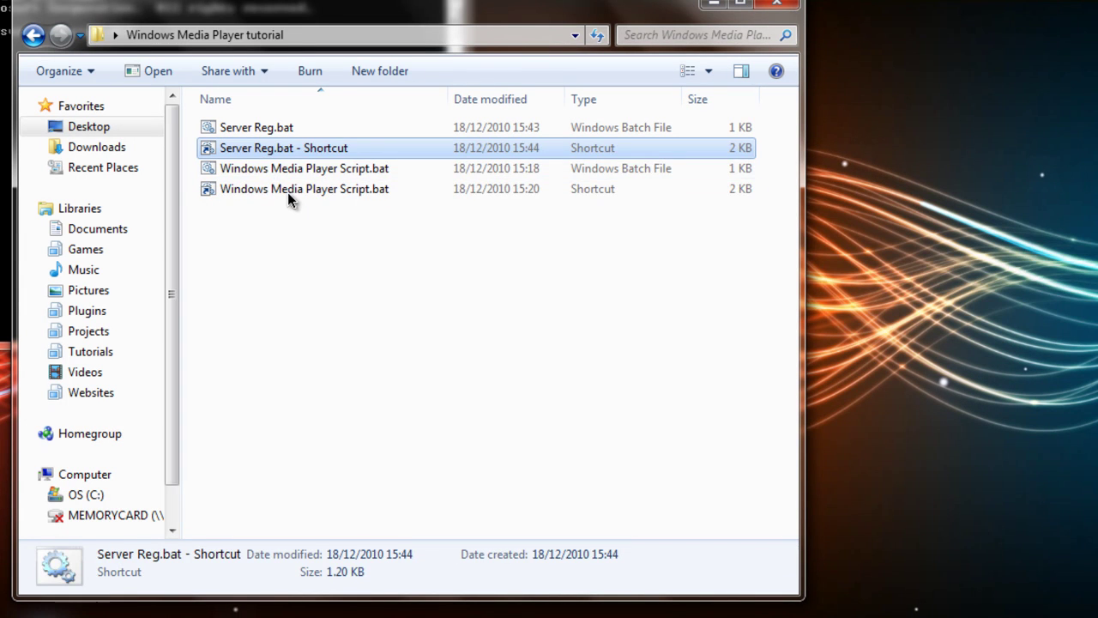
Step: Rename the new shortcut to "Server Reg.bat" by removing the "- Shortcut" suffix
drag(288, 193, 271, 151)
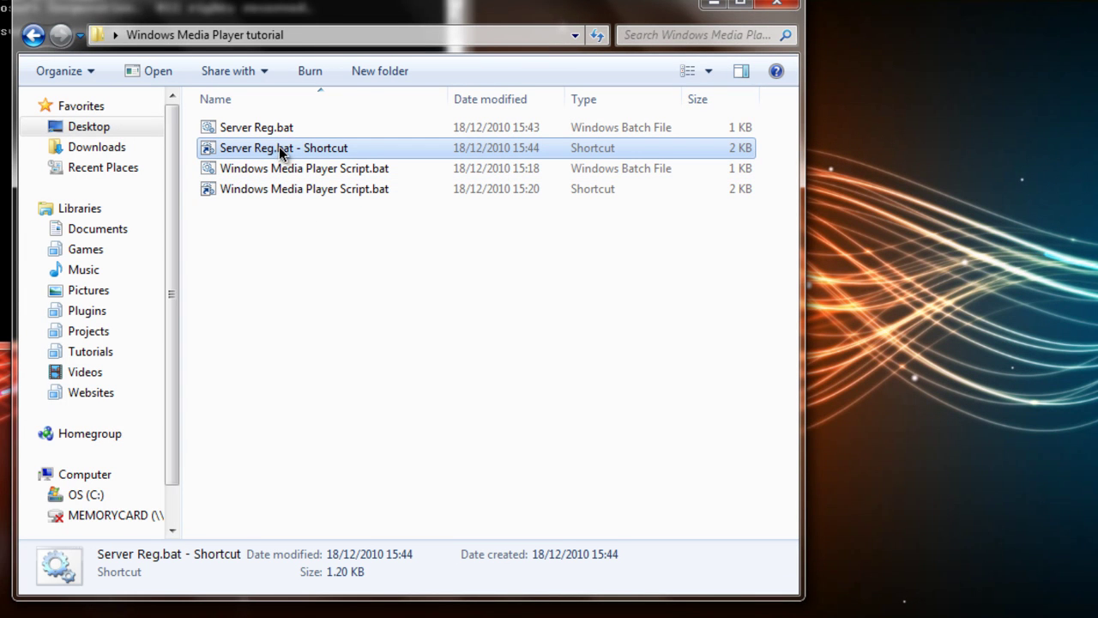
click(344, 145)
click(350, 148)
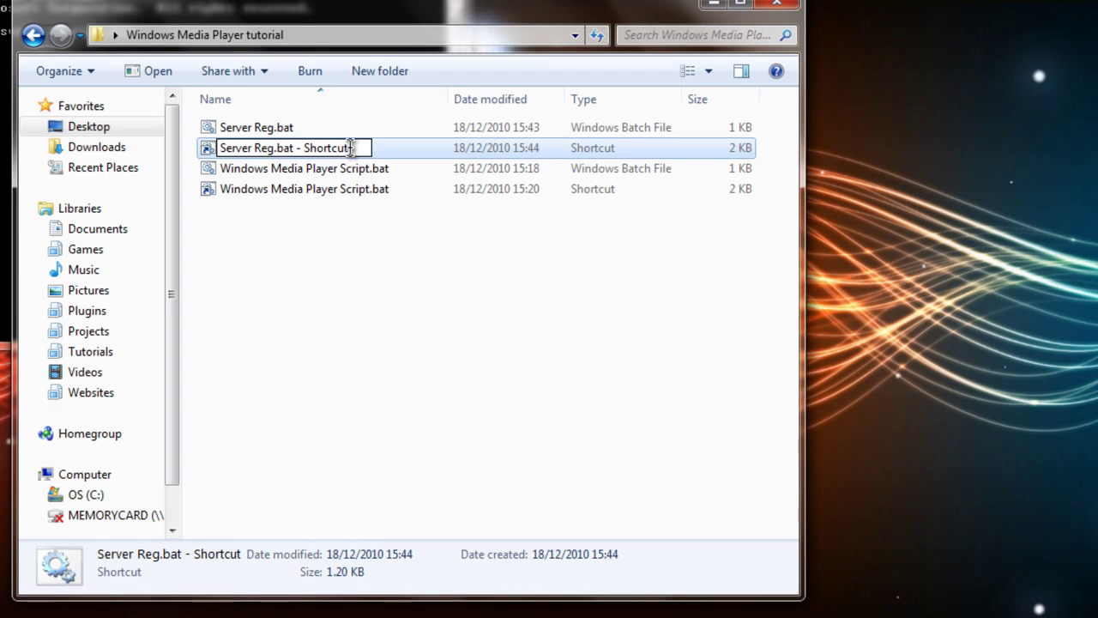
key(BackSpace)
key(BackSpace)
key(BackSpace)
key(BackSpace)
key(BackSpace)
key(BackSpace)
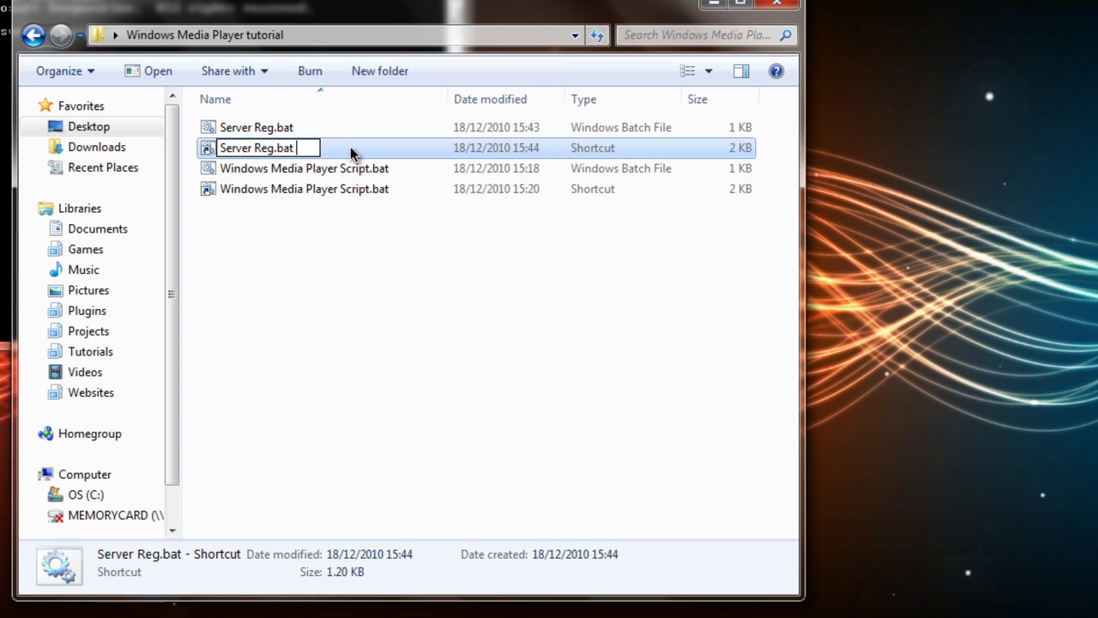
key(Return)
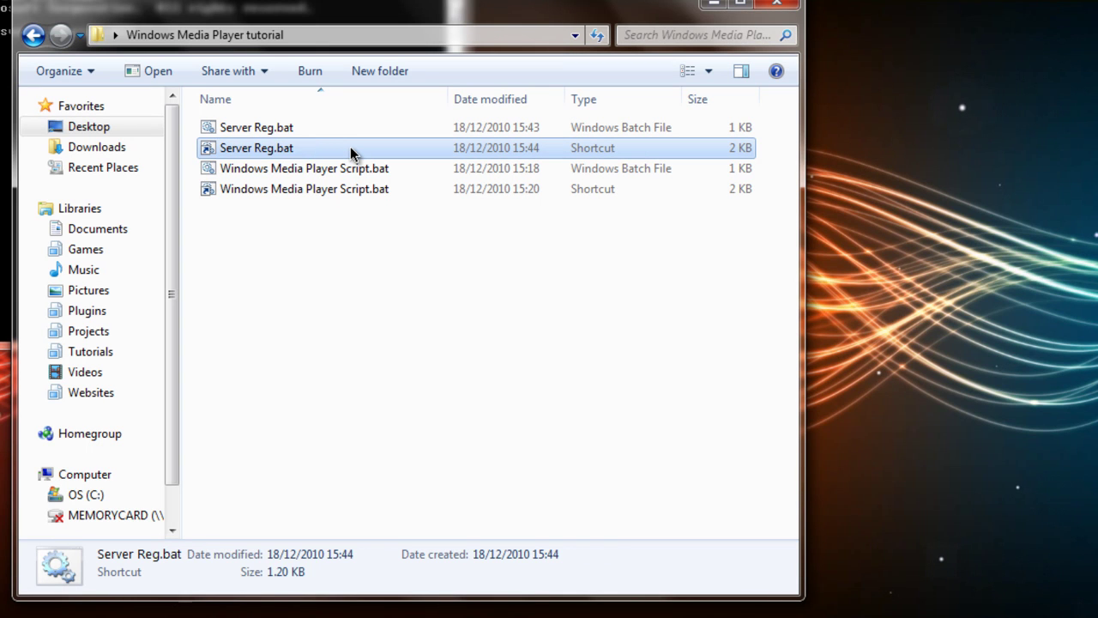
Step: Check the Compatibility settings in the properties of the Server Reg.bat batch file, minimizing the folder window, and close the dialog
click(297, 204)
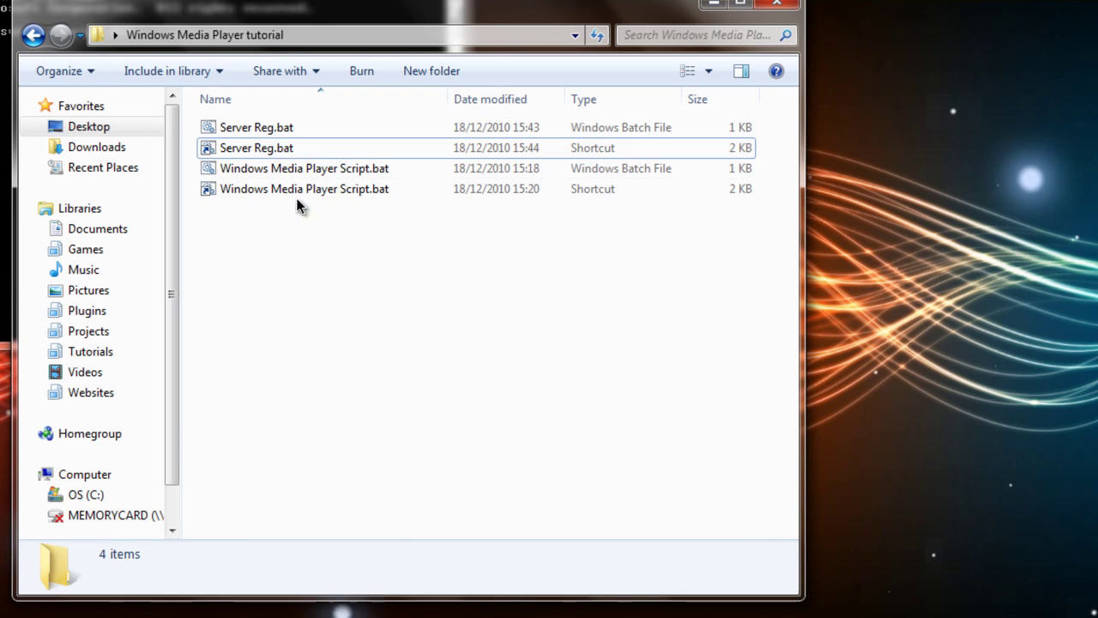
click(266, 129)
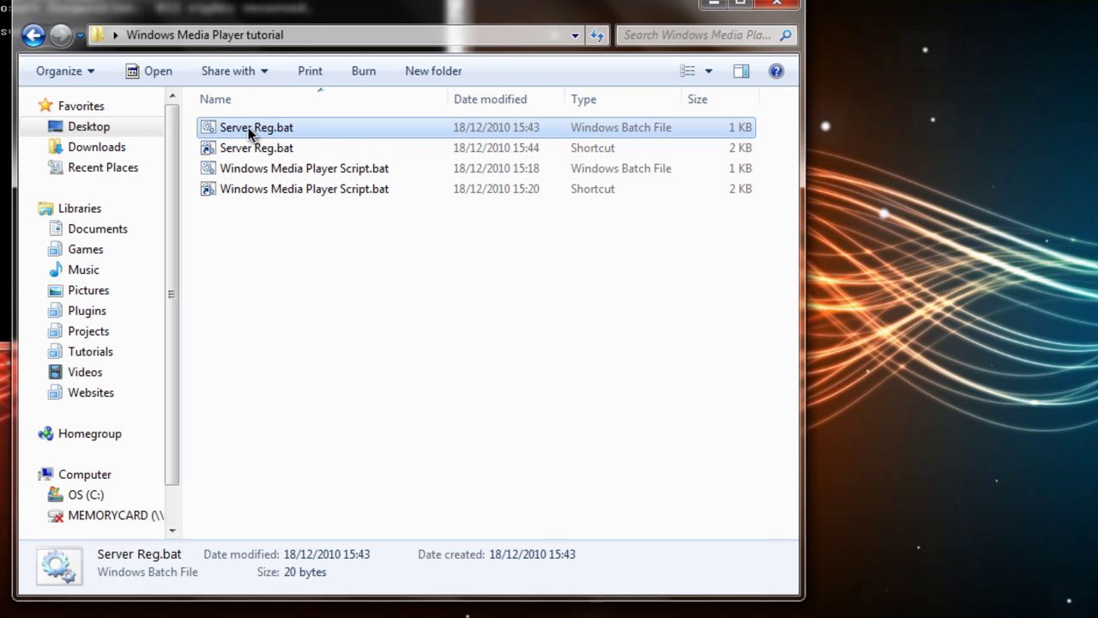
right_click(248, 127)
click(302, 616)
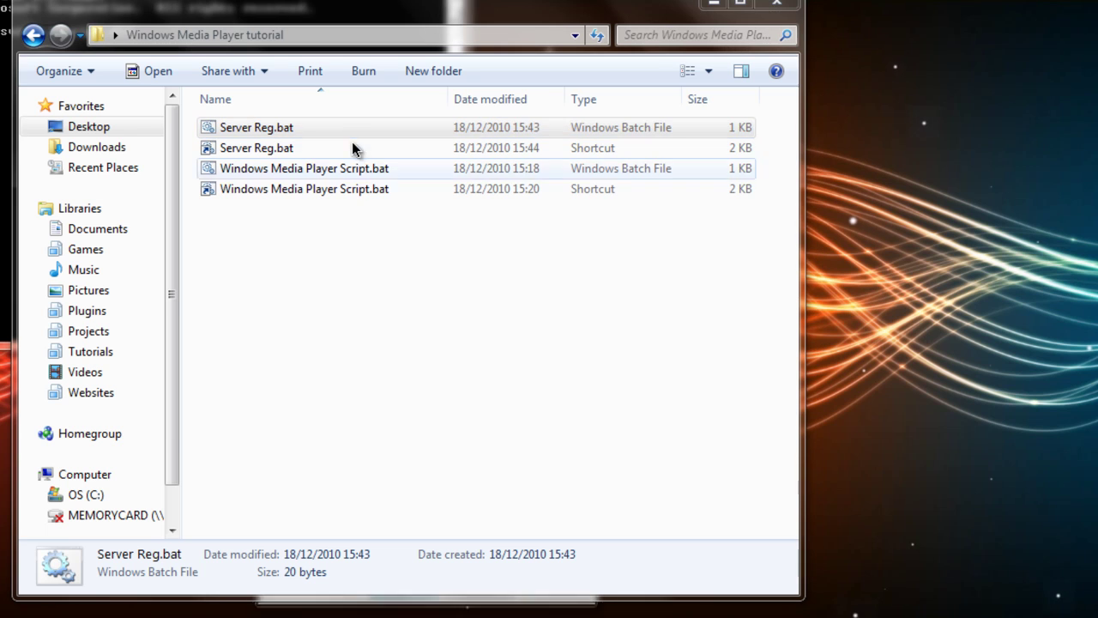
click(711, 5)
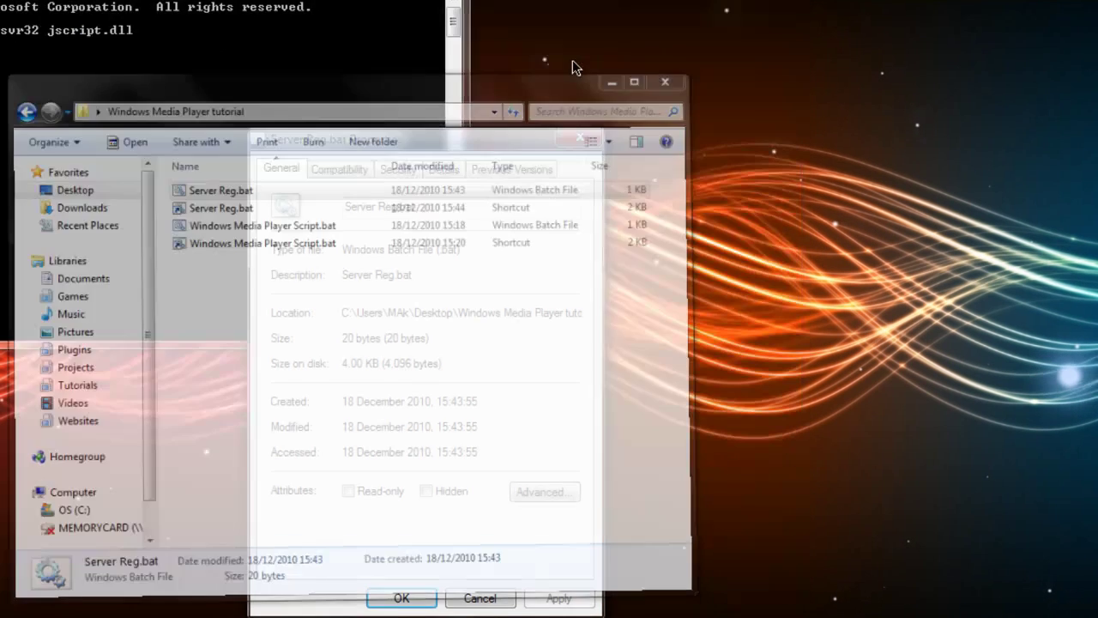
click(386, 125)
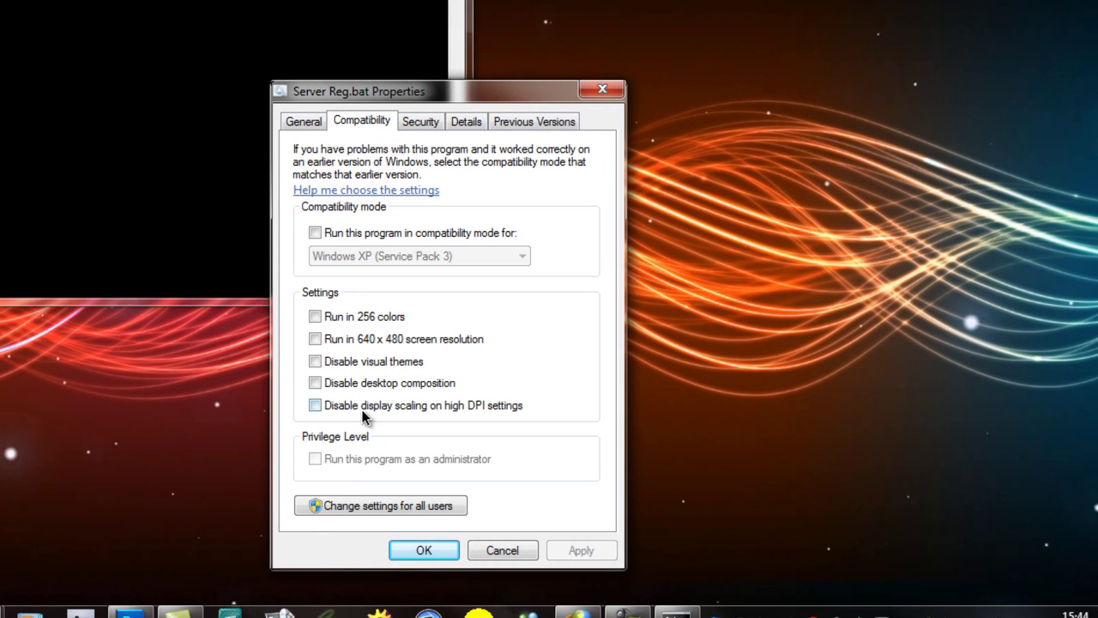
click(412, 549)
Step: Restore the Windows Media Player tutorial folder window and snap it to the left half of the desktop
mouse_move(0, 615)
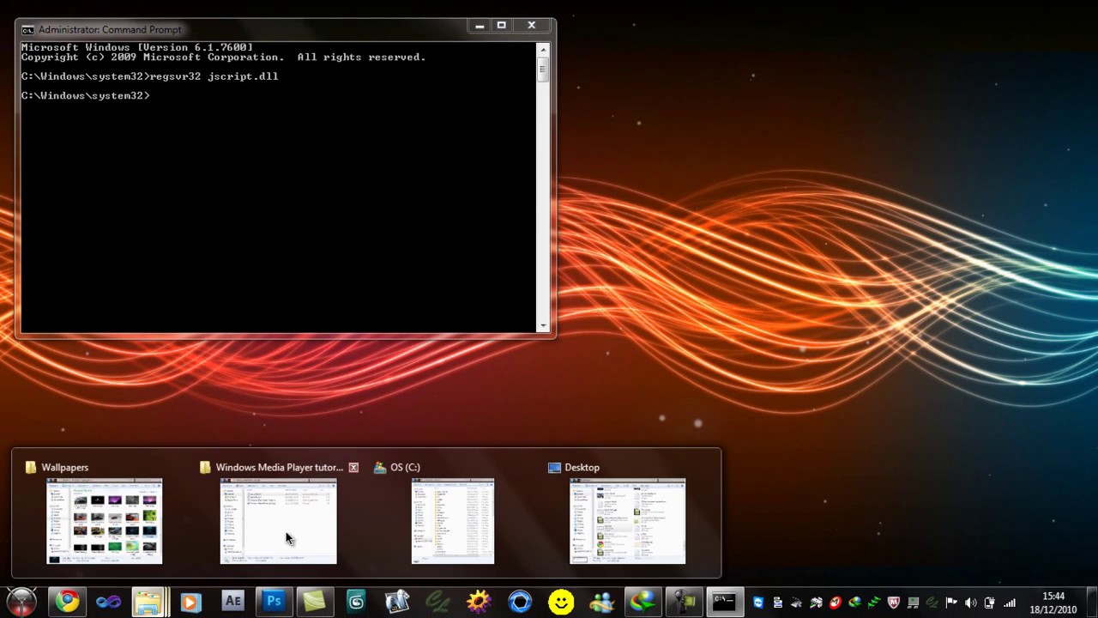
click(305, 525)
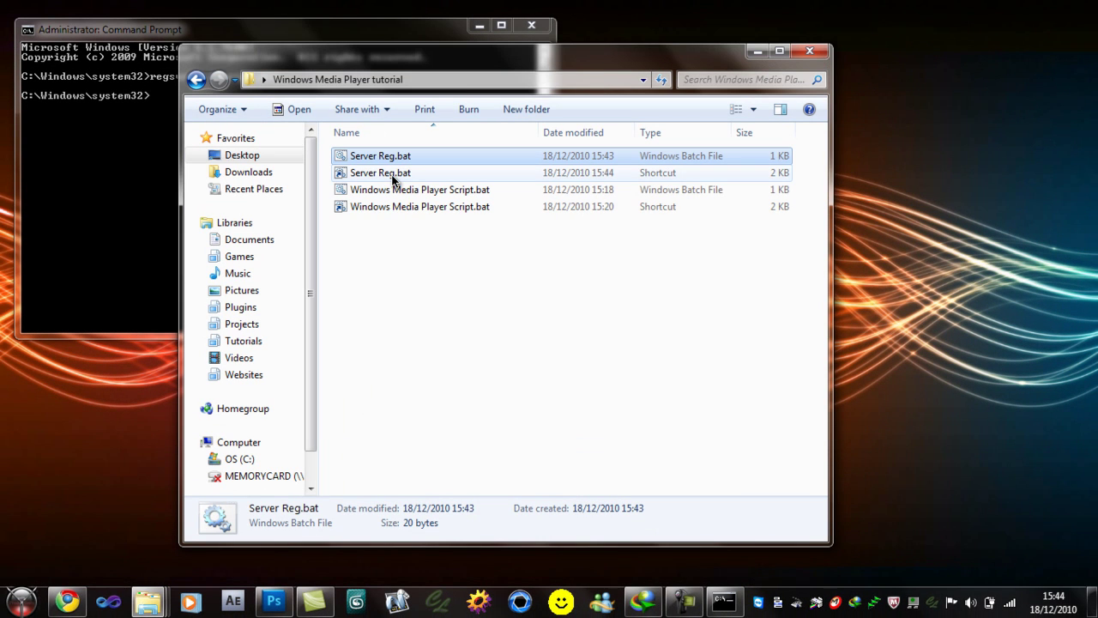
click(393, 175)
drag(543, 58, 0, 60)
click(420, 282)
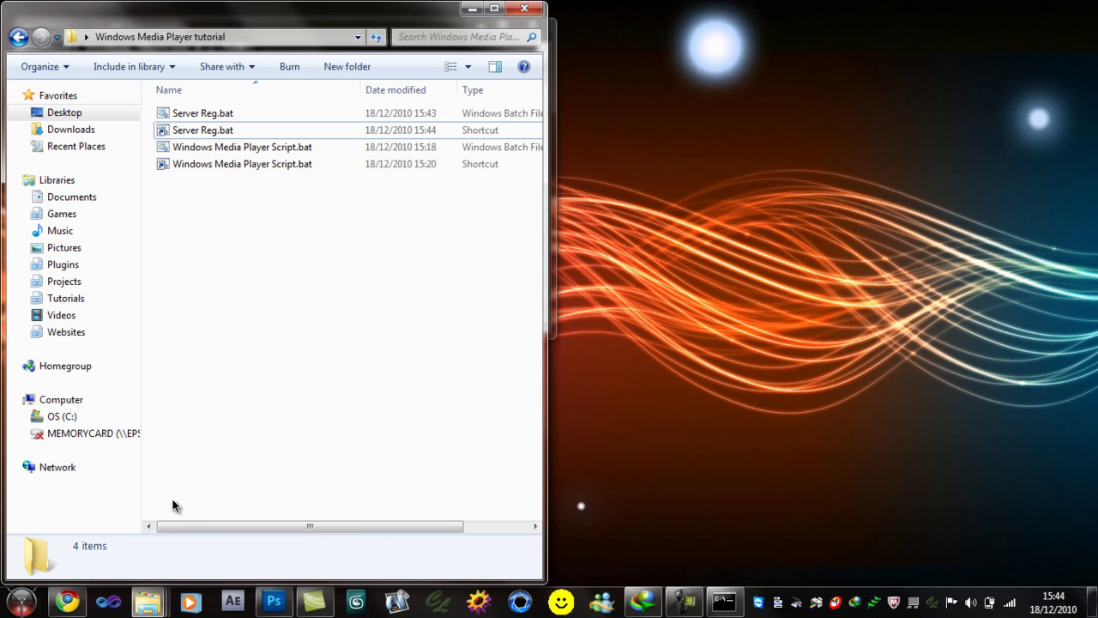
Step: Open Computer in a second window, browse through C: and Users to the user's profile folder, and select AppData
click(21, 601)
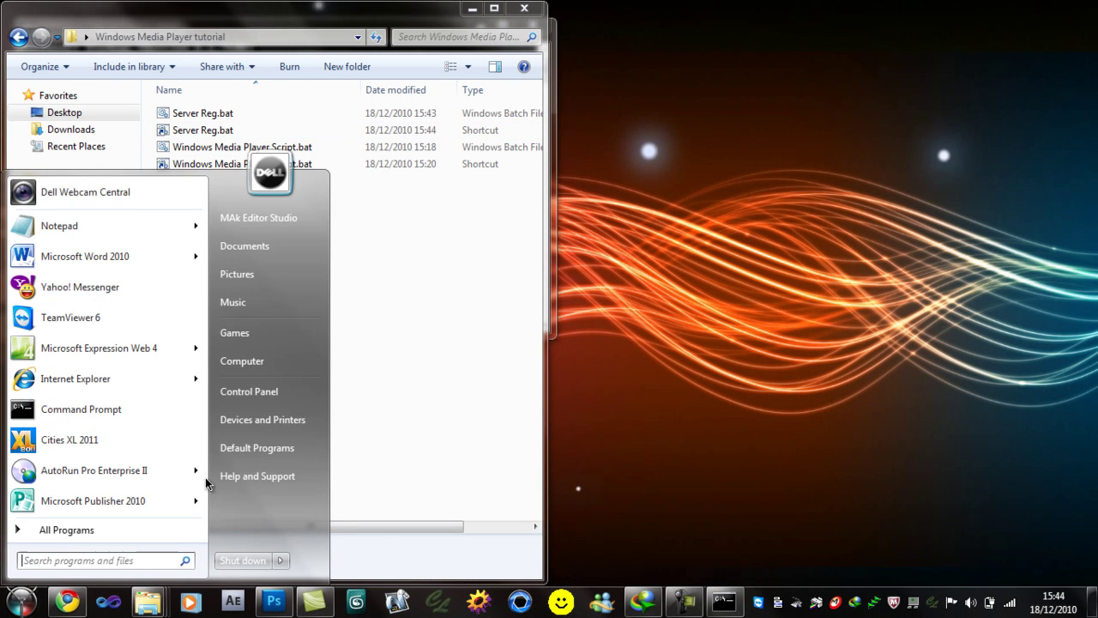
click(284, 369)
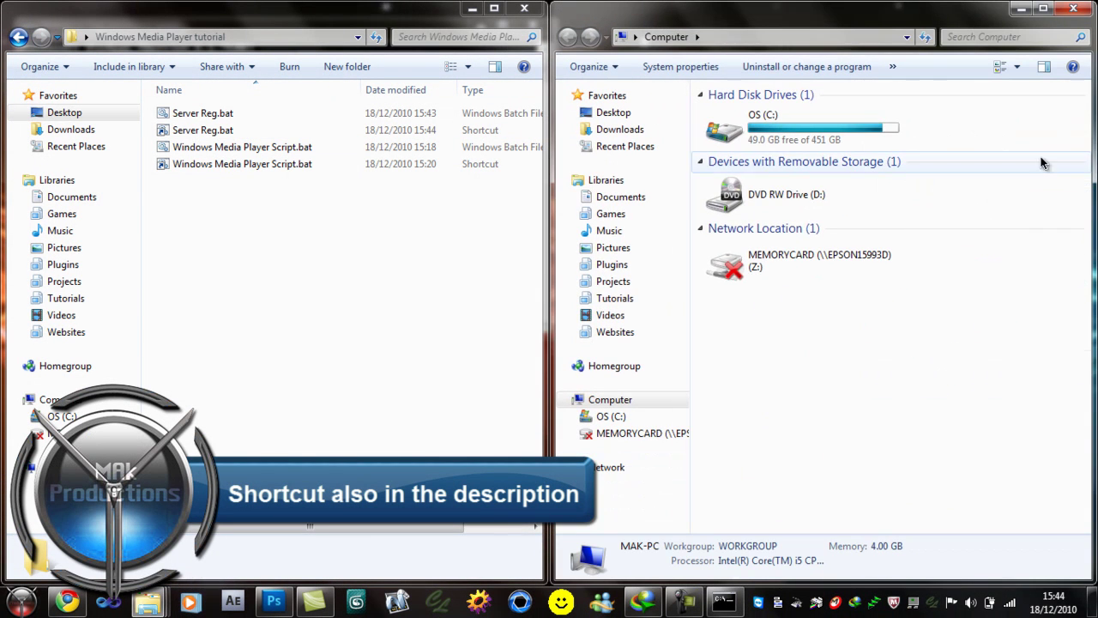
double_click(785, 135)
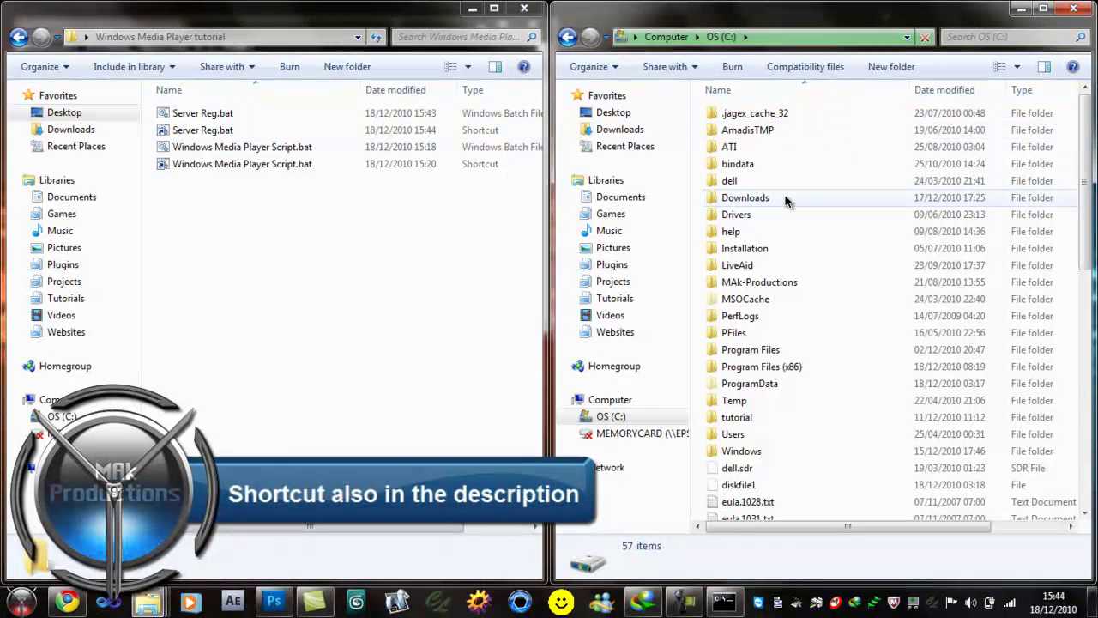
click(785, 197)
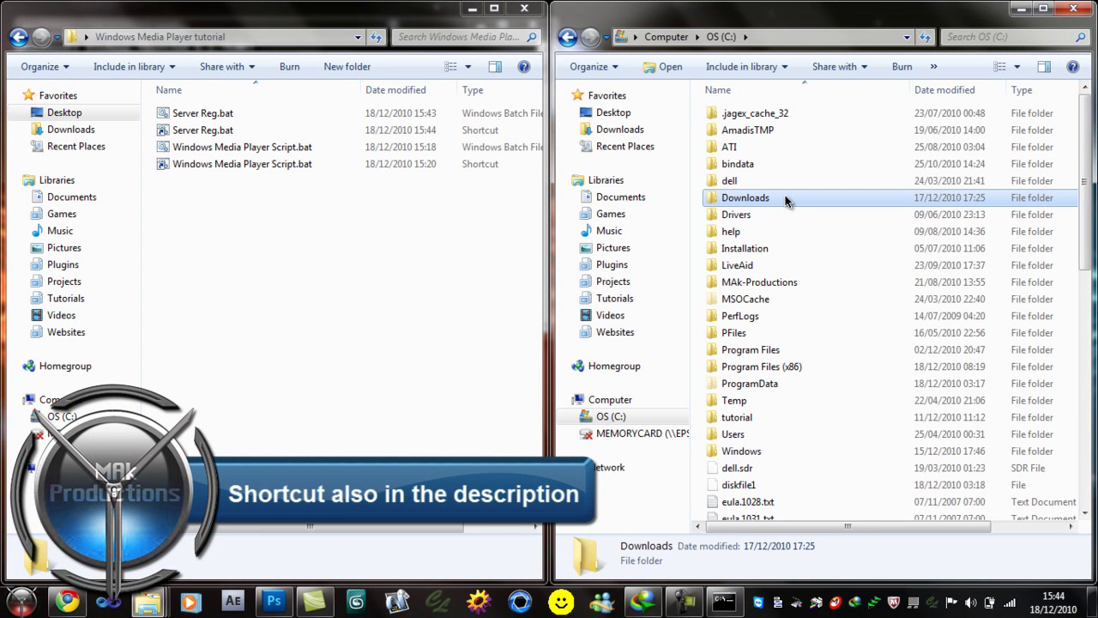
key(u)
key(Return)
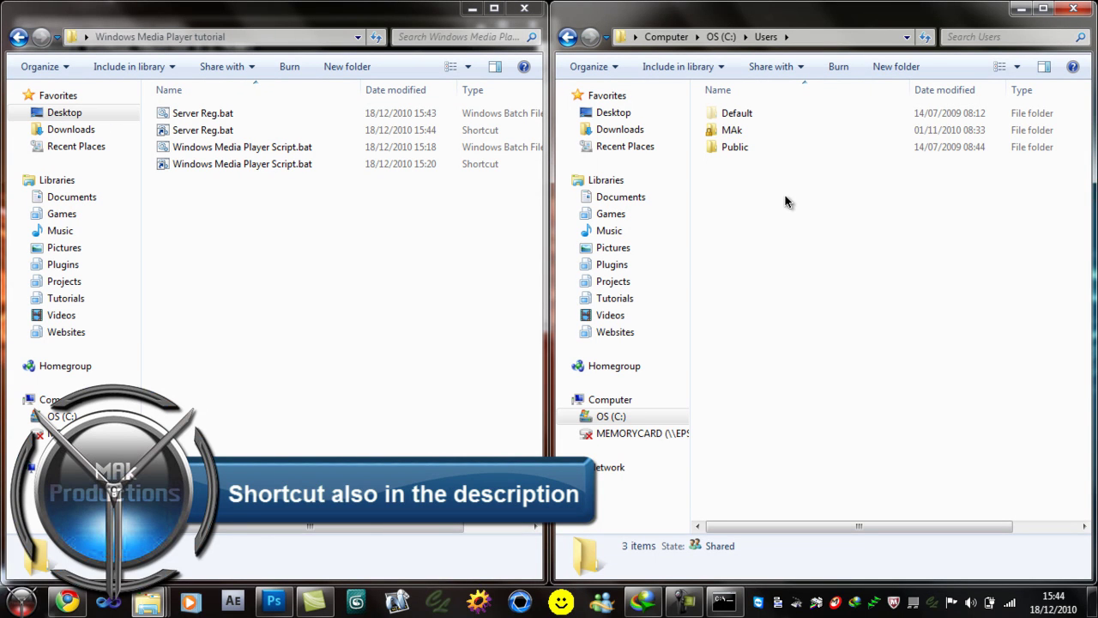
key(m)
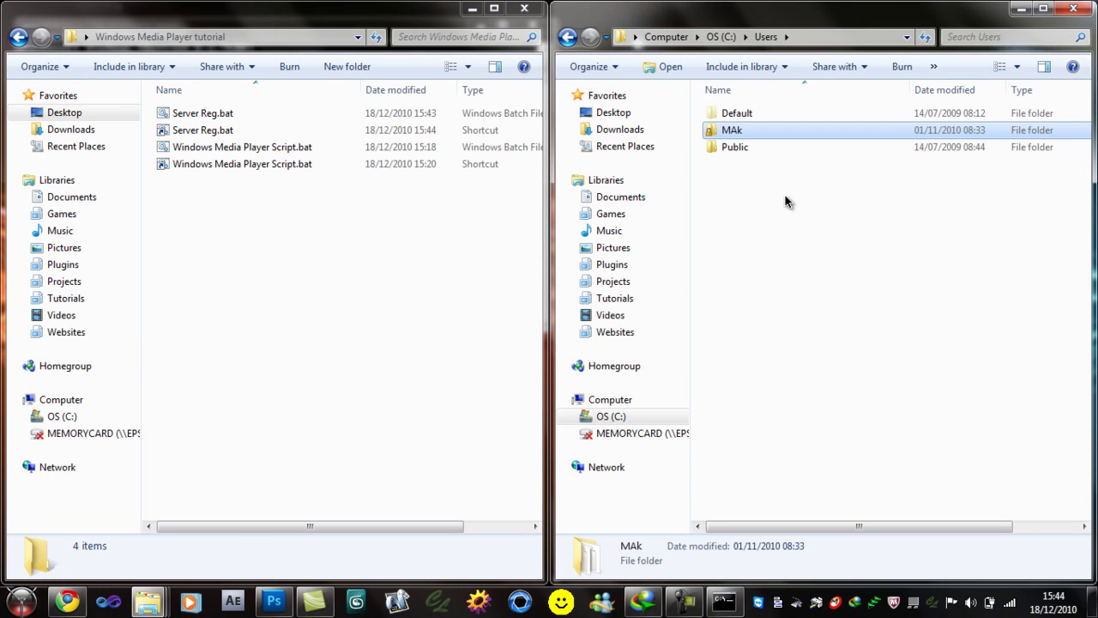
key(Return)
key(a)
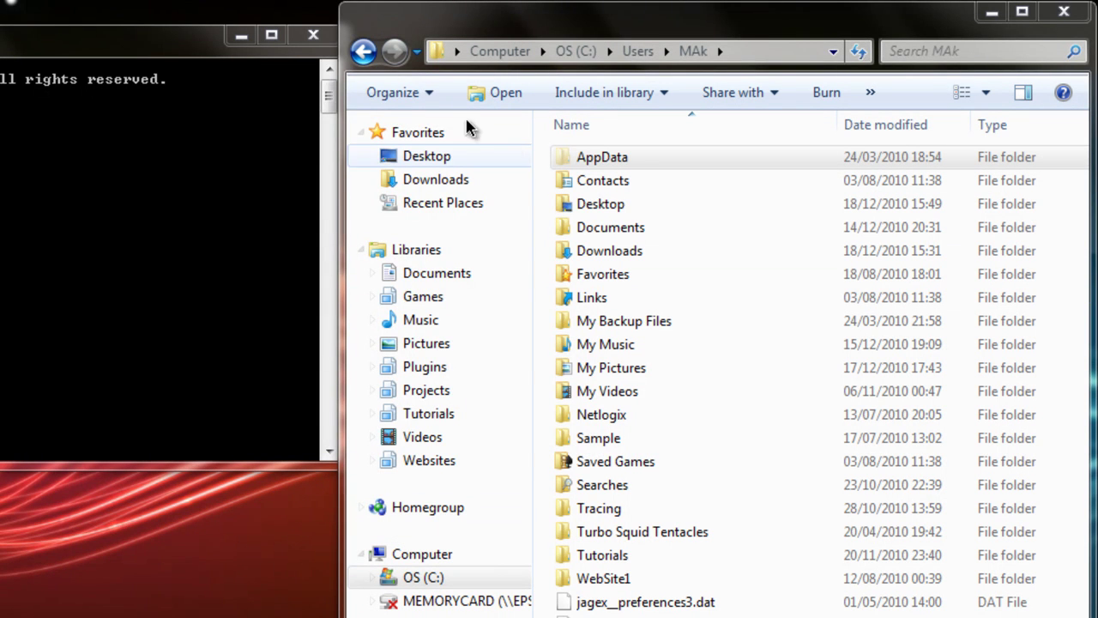
Step: Check in Folder Options that hidden files, folders, and drives are set to be shown, and accept the dialog
click(425, 80)
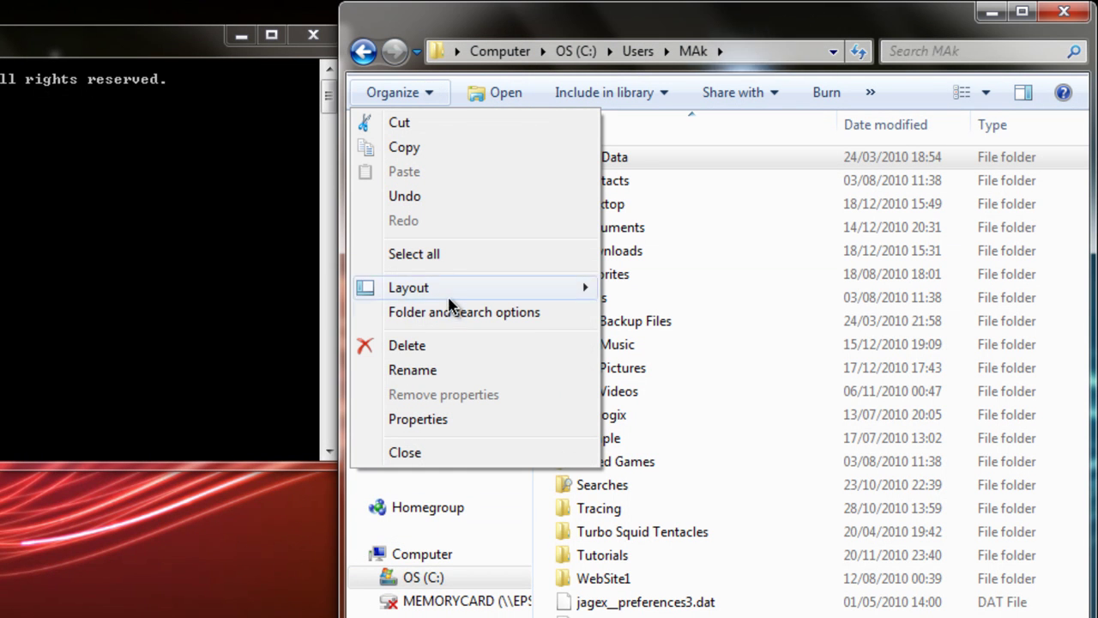
click(553, 320)
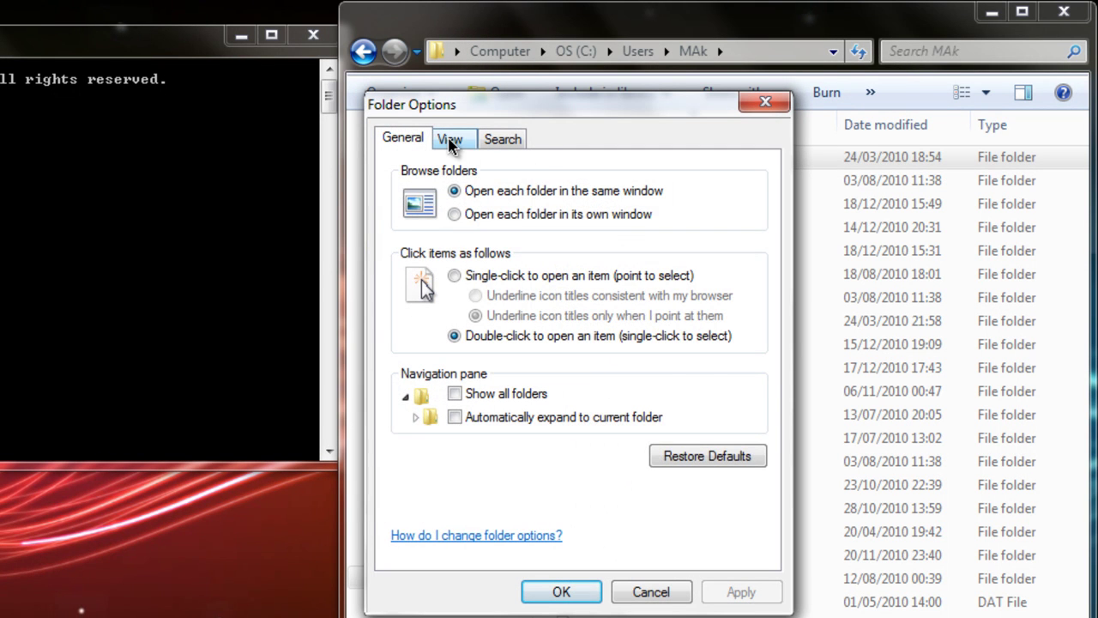
click(449, 143)
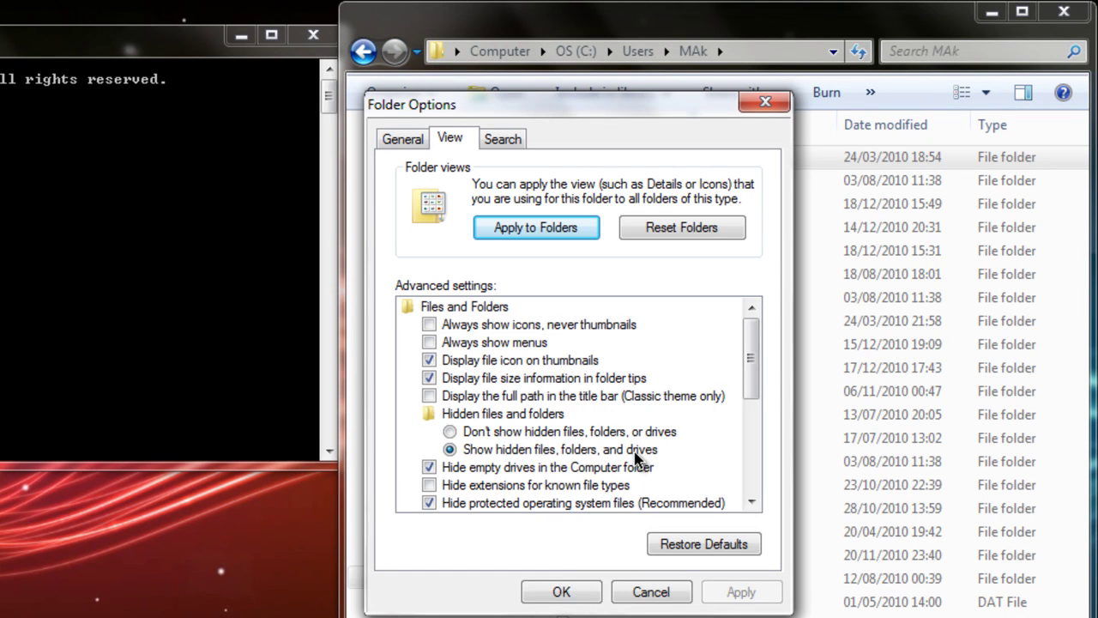
click(560, 591)
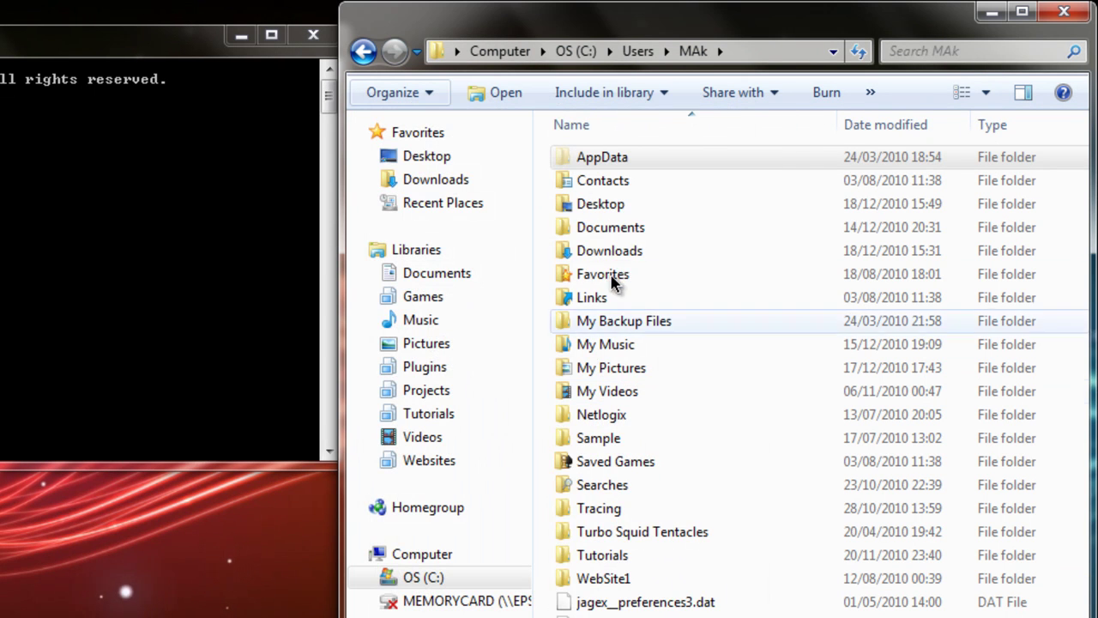
Step: Turn on the menu bar in the Explorer window's layout
click(399, 96)
mouse_move(454, 296)
click(643, 289)
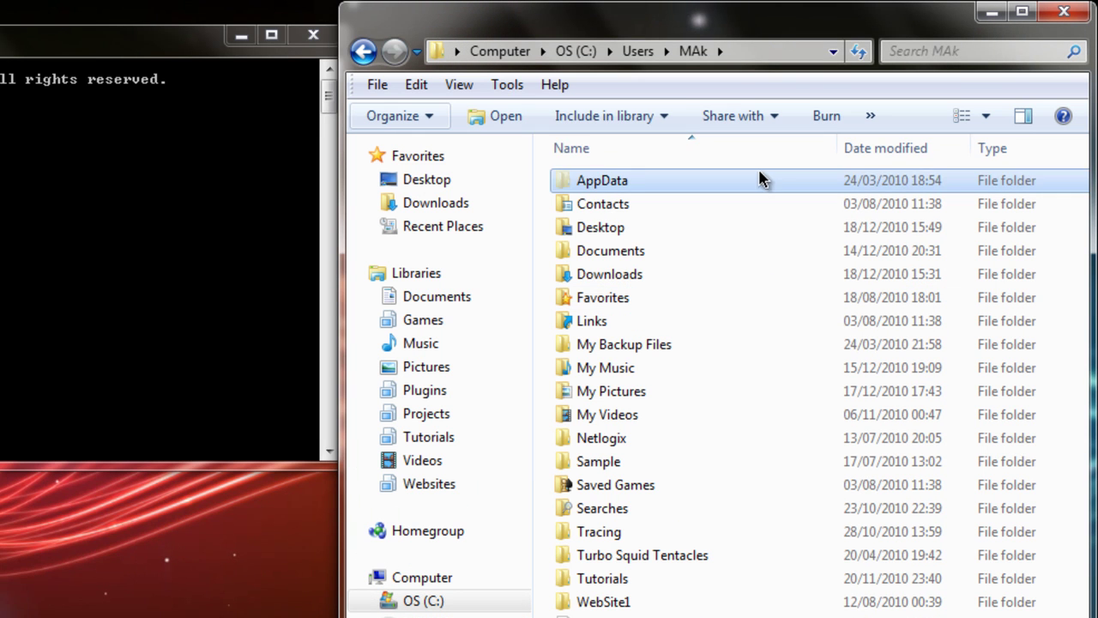
Step: View Folder Options through the menu bar and close it without making changes
click(515, 88)
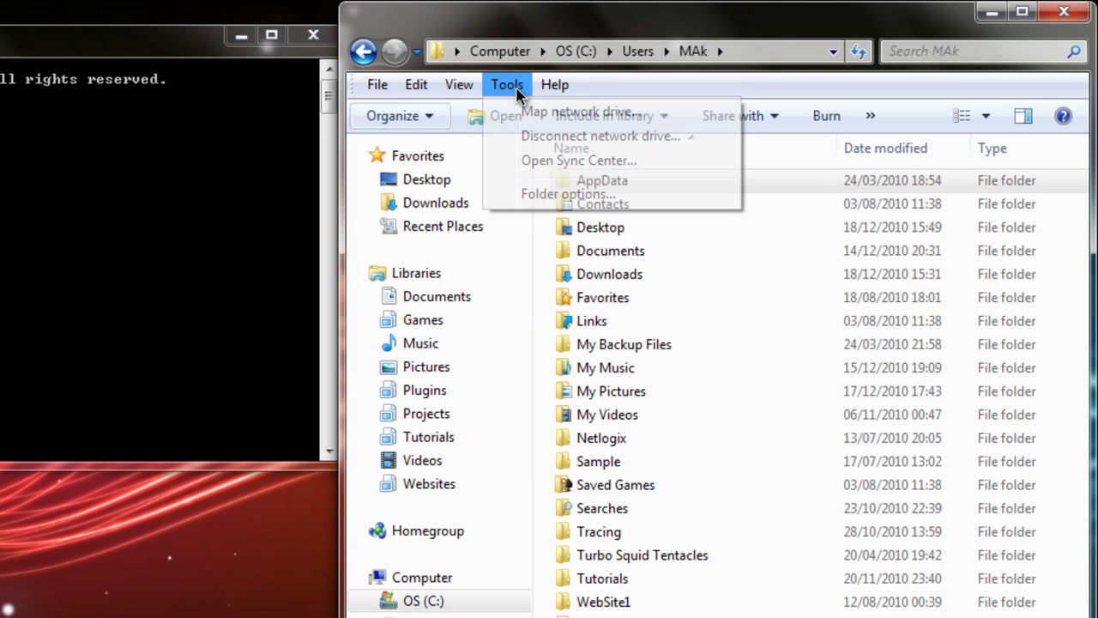
click(549, 194)
click(766, 102)
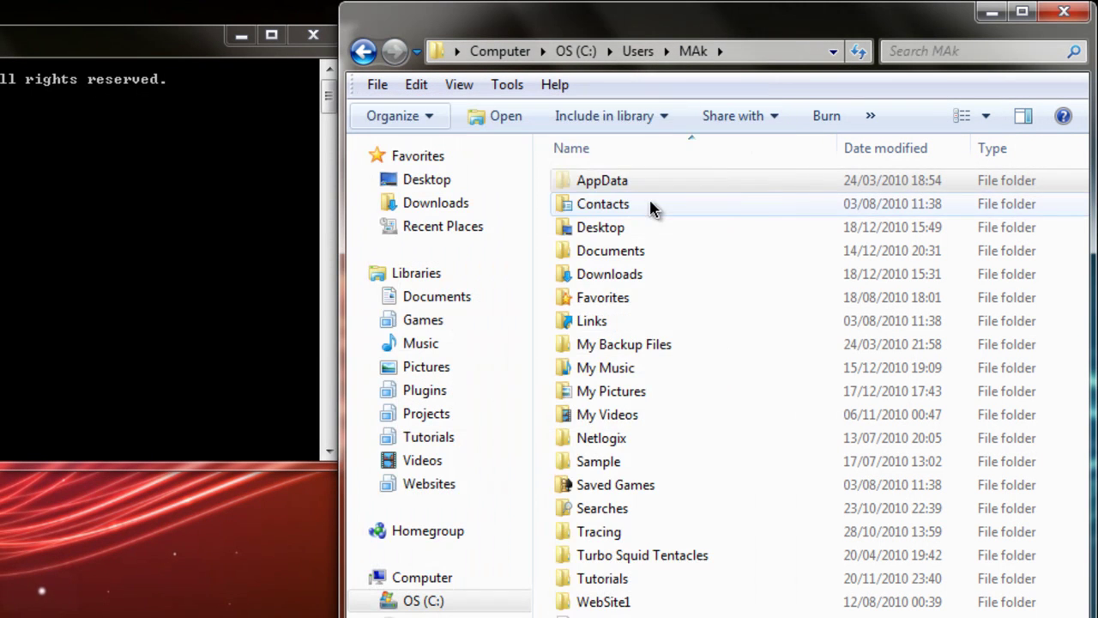
Step: Browse from AppData through Roaming into the Microsoft folder
double_click(612, 190)
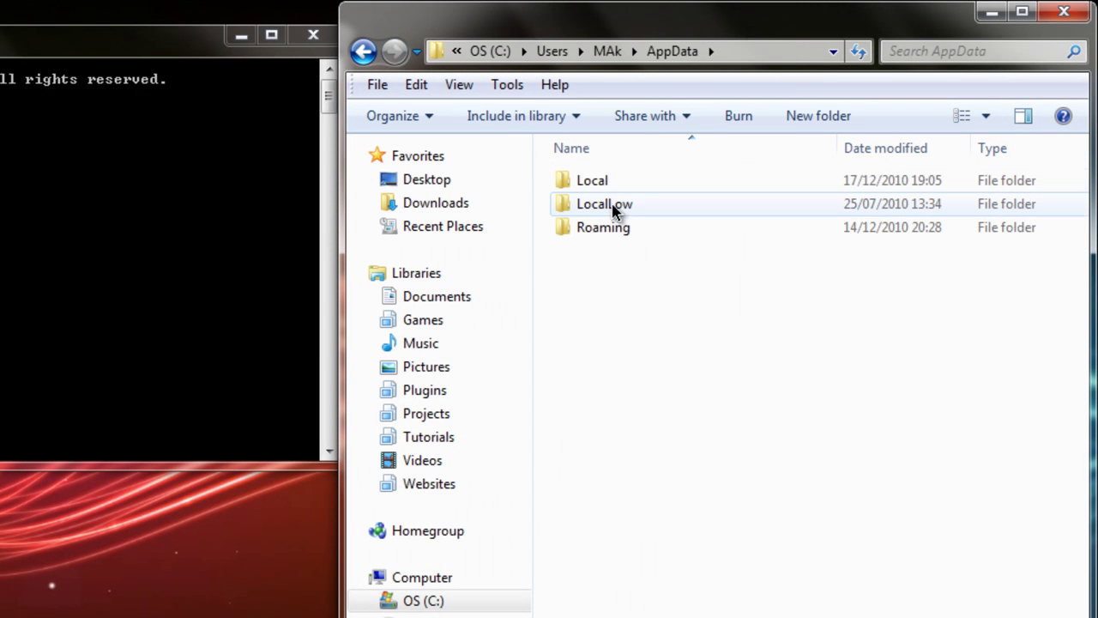
double_click(640, 227)
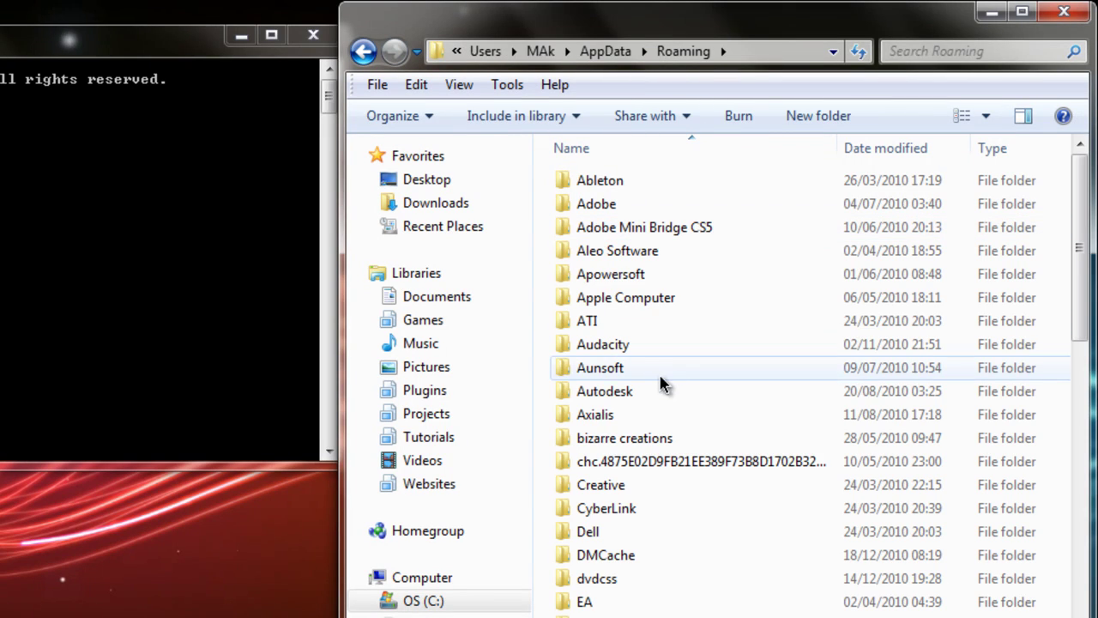
click(661, 399)
drag(1079, 252, 1083, 310)
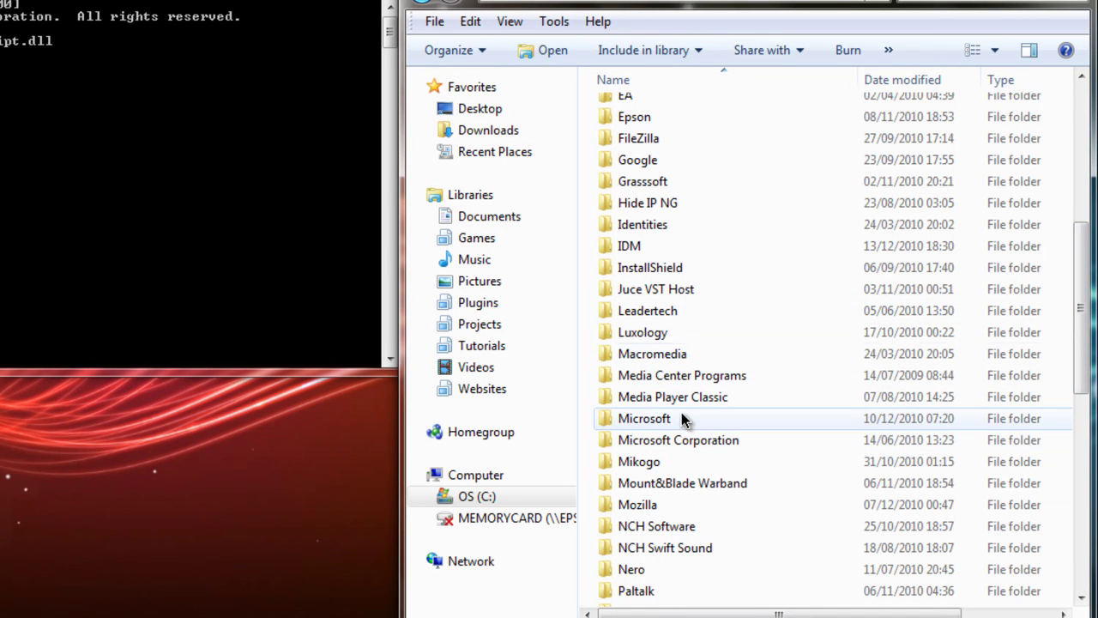
click(680, 420)
double_click(680, 422)
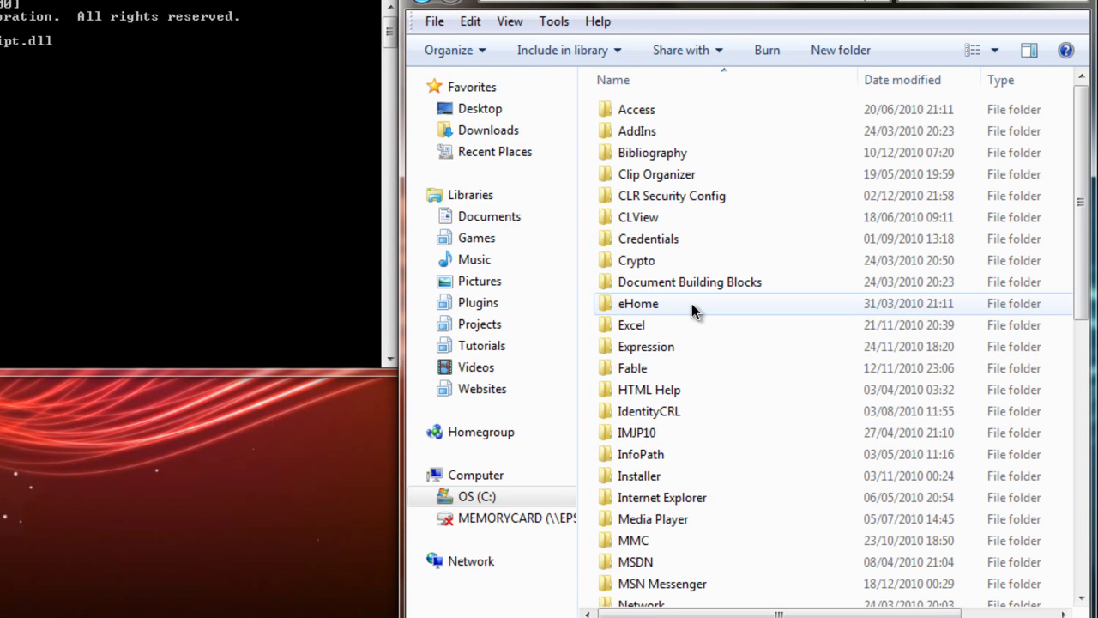
Step: Browse from the Microsoft folder through Windows, Start Menu and Programs into the Startup folder
drag(1086, 233, 1091, 497)
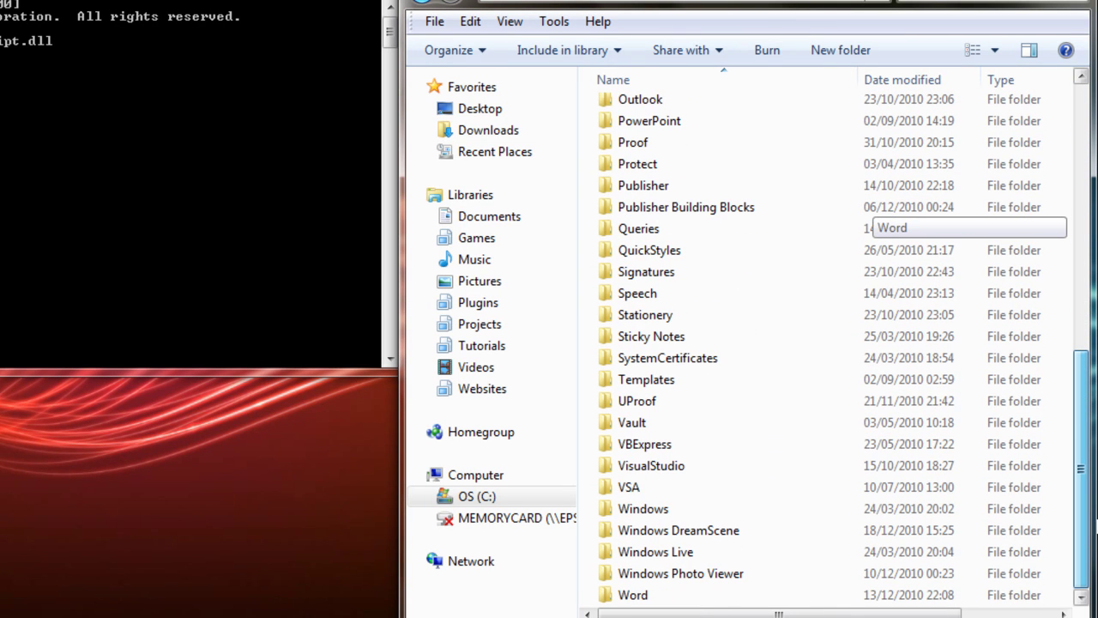
double_click(761, 509)
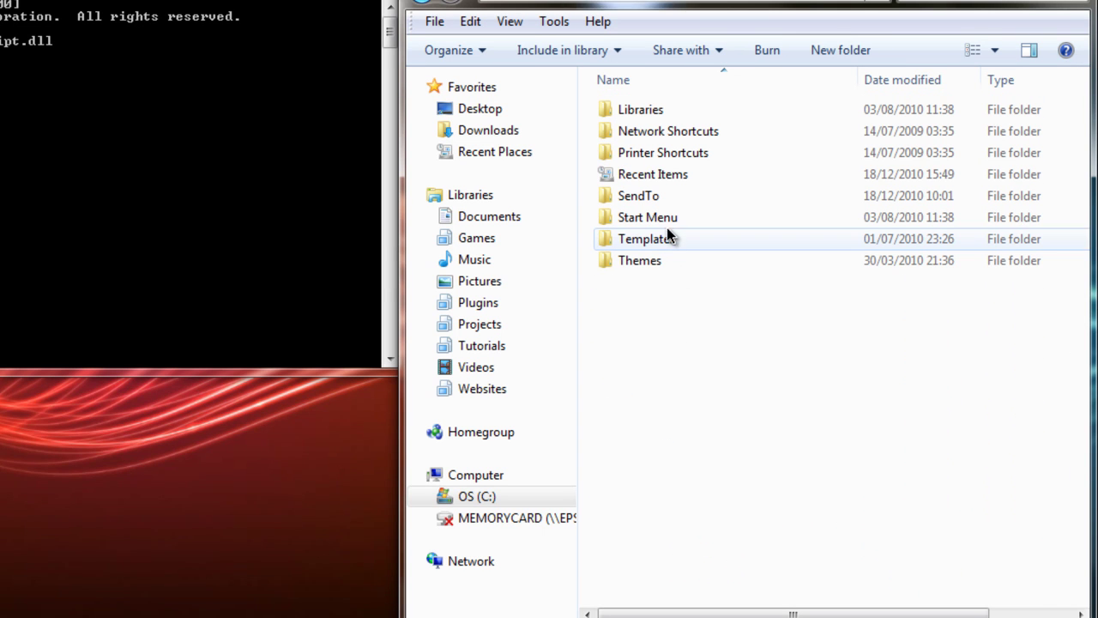
double_click(681, 217)
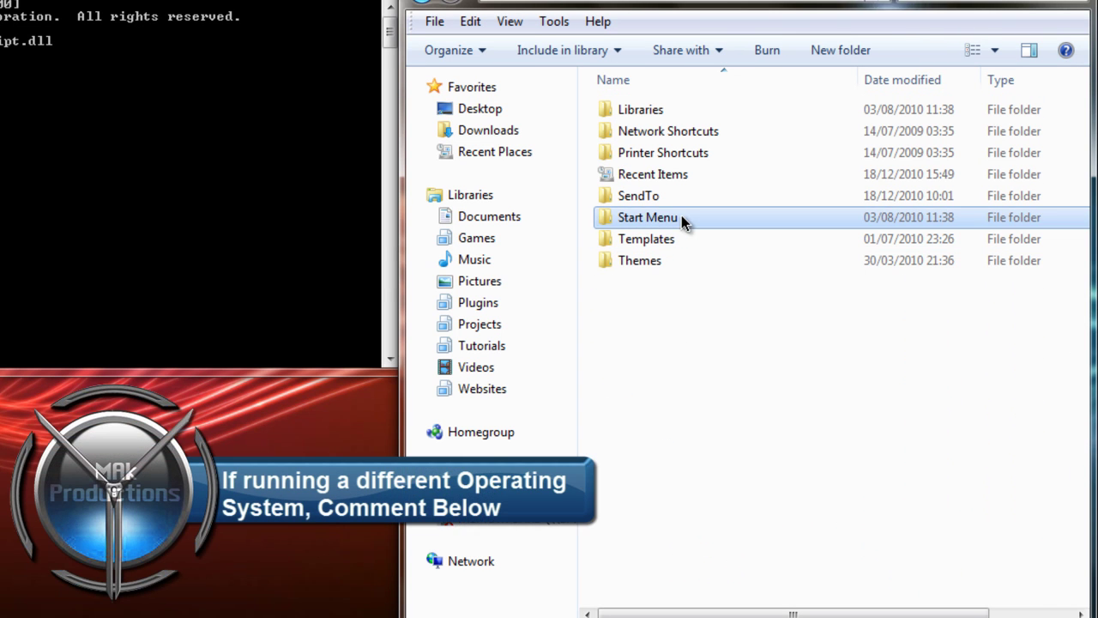
double_click(662, 113)
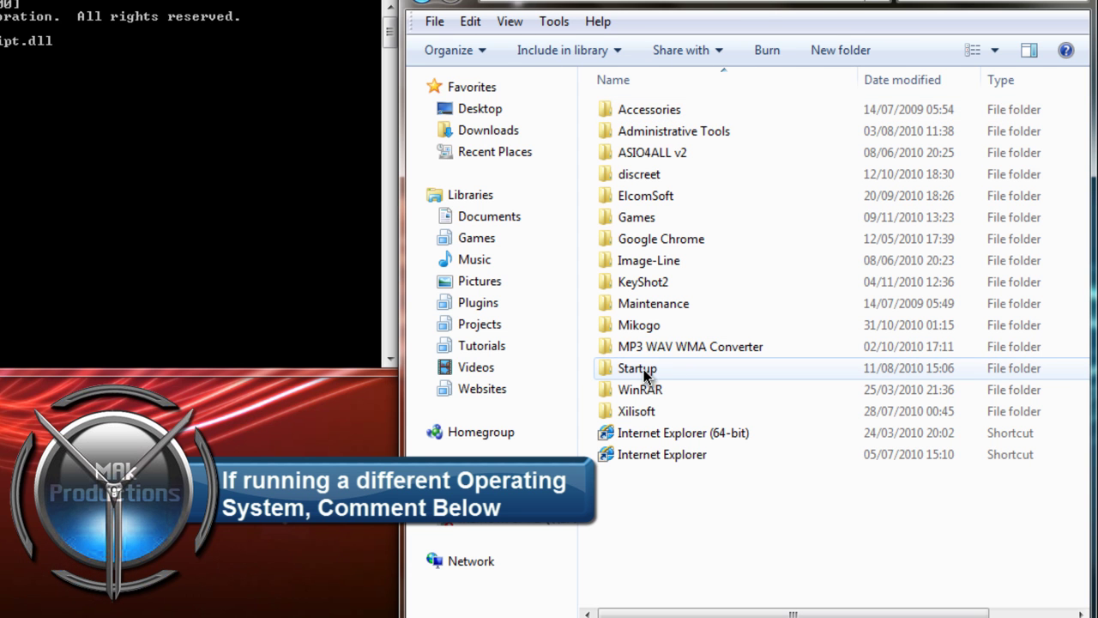
double_click(670, 369)
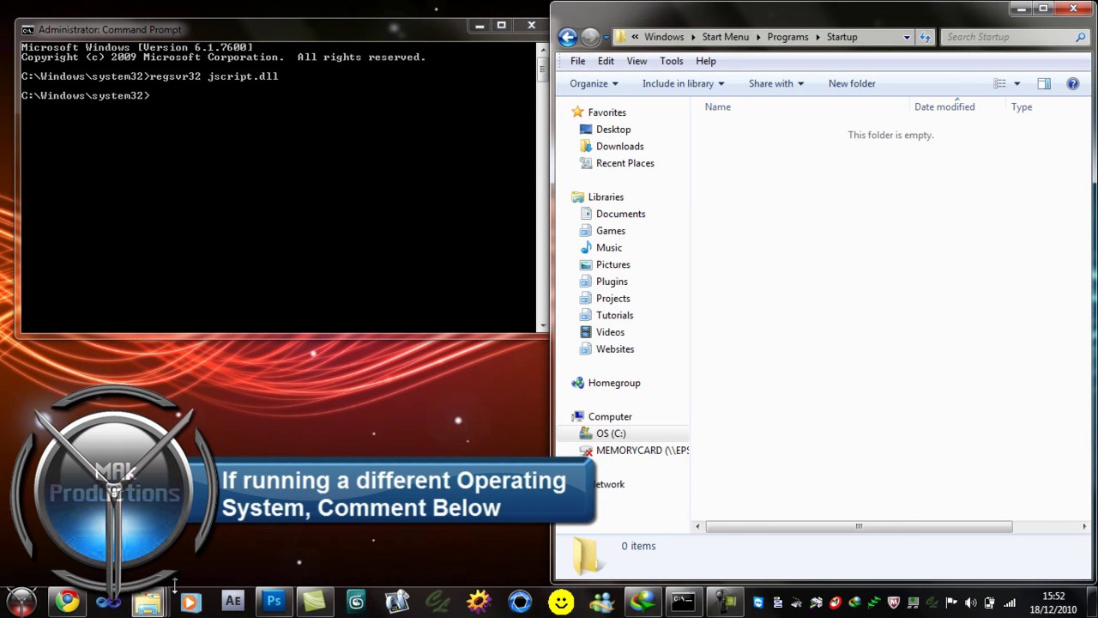
Step: Bring back the Windows Media Player tutorial folder and move its Server Reg.bat shortcut into the Startup folder
mouse_move(158, 598)
click(624, 523)
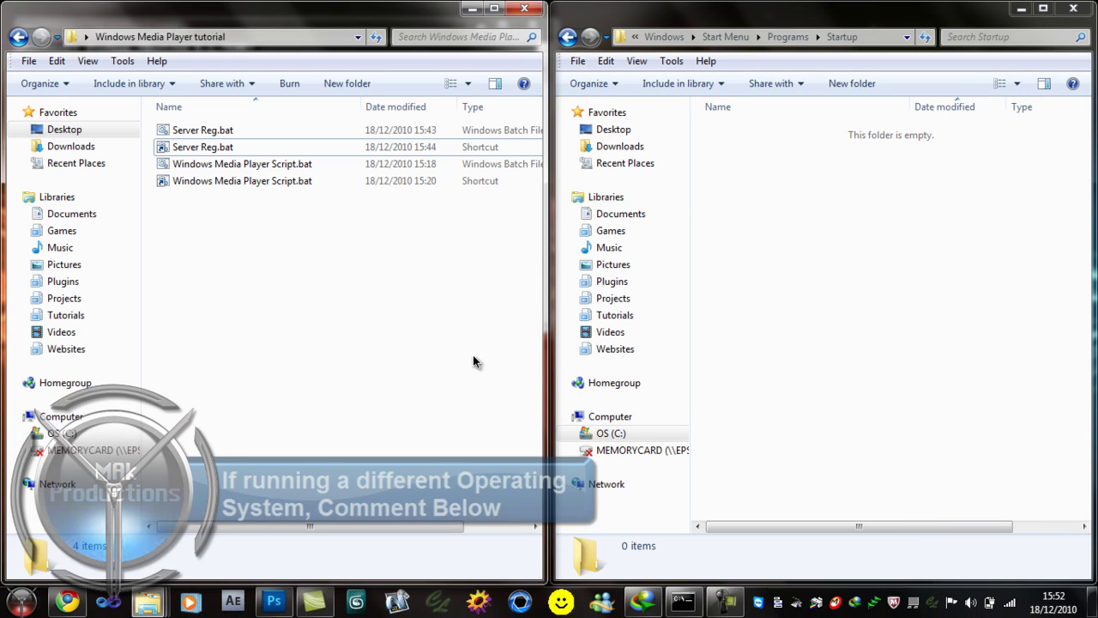
drag(251, 151, 825, 280)
click(806, 262)
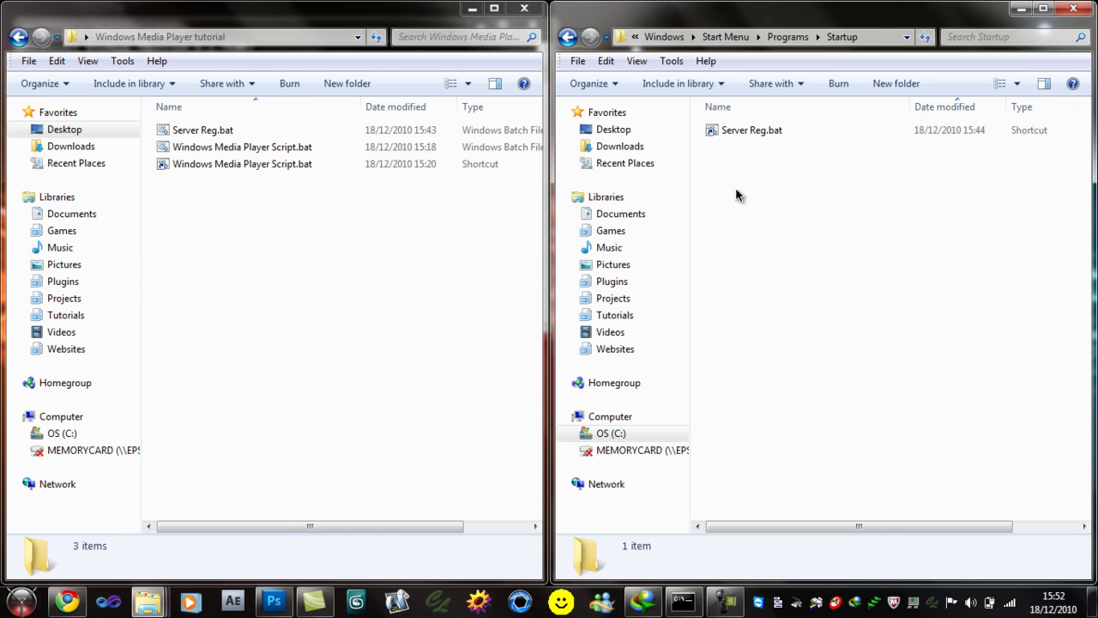
Step: View the shortcut properties of Server Reg.bat in the Startup folder and close them without making changes
right_click(741, 128)
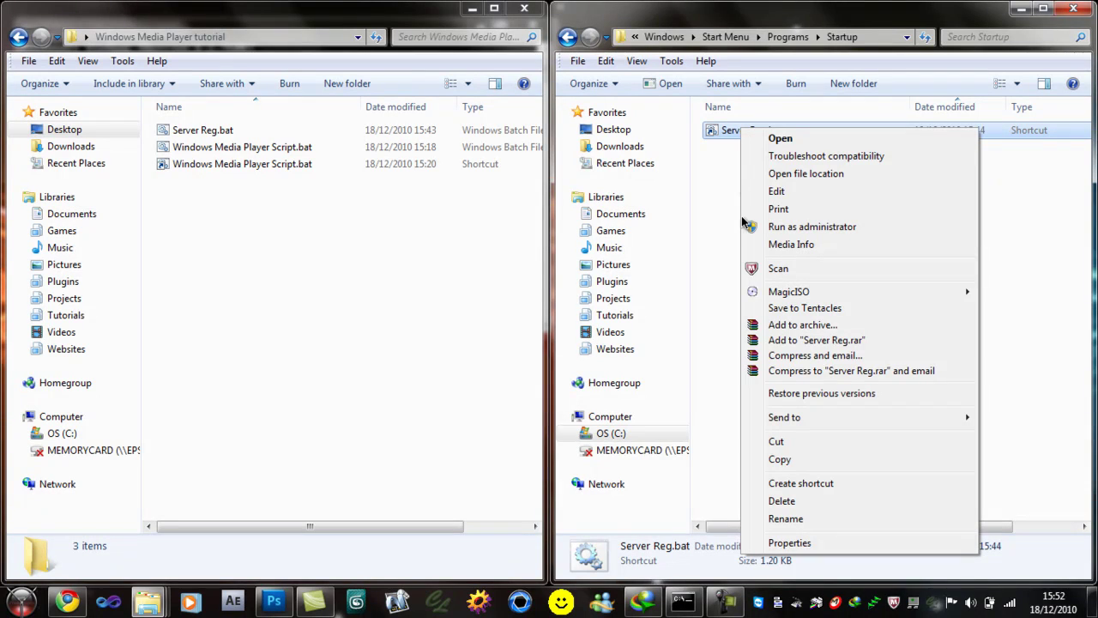
click(777, 542)
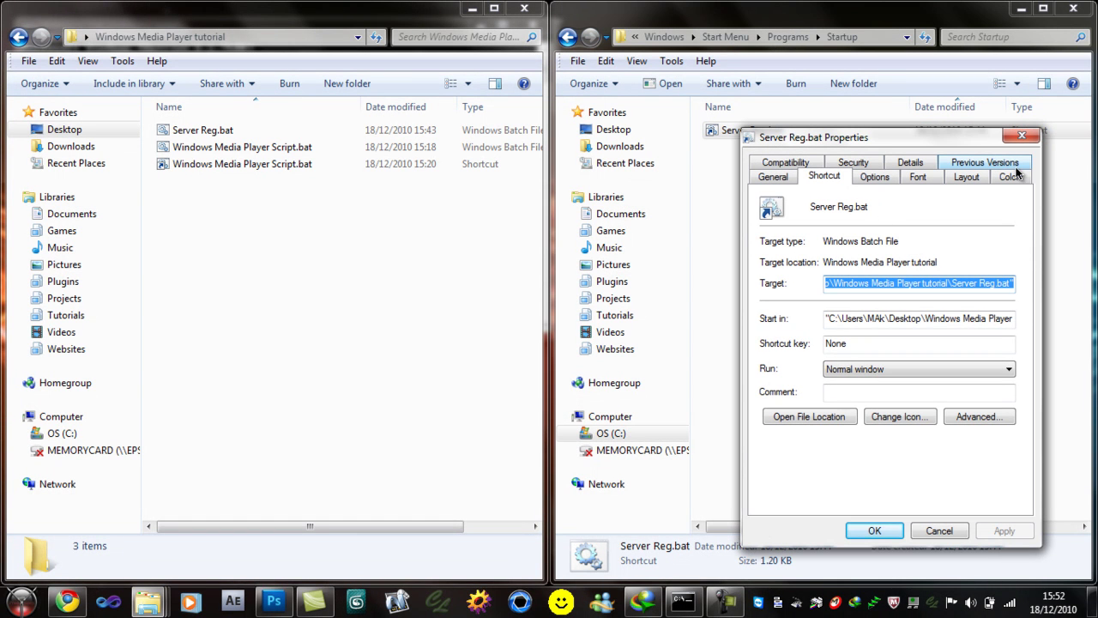
click(1026, 142)
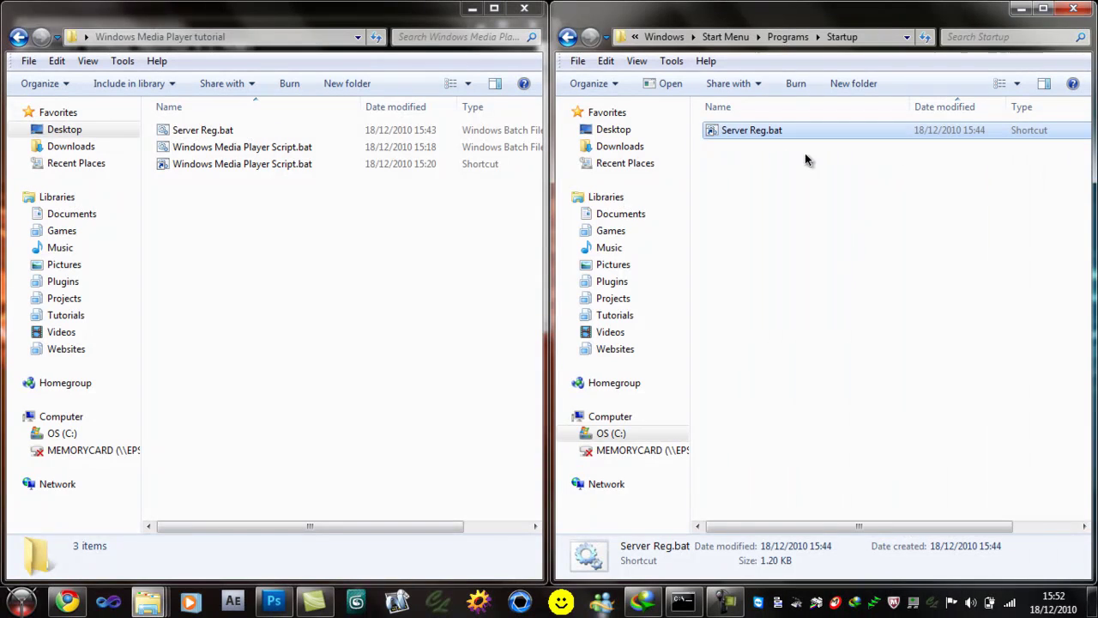
Step: Try to run the Startup folder's Server Reg.bat shortcut without administrator rights and dismiss the RegSvr32 dialog
double_click(761, 132)
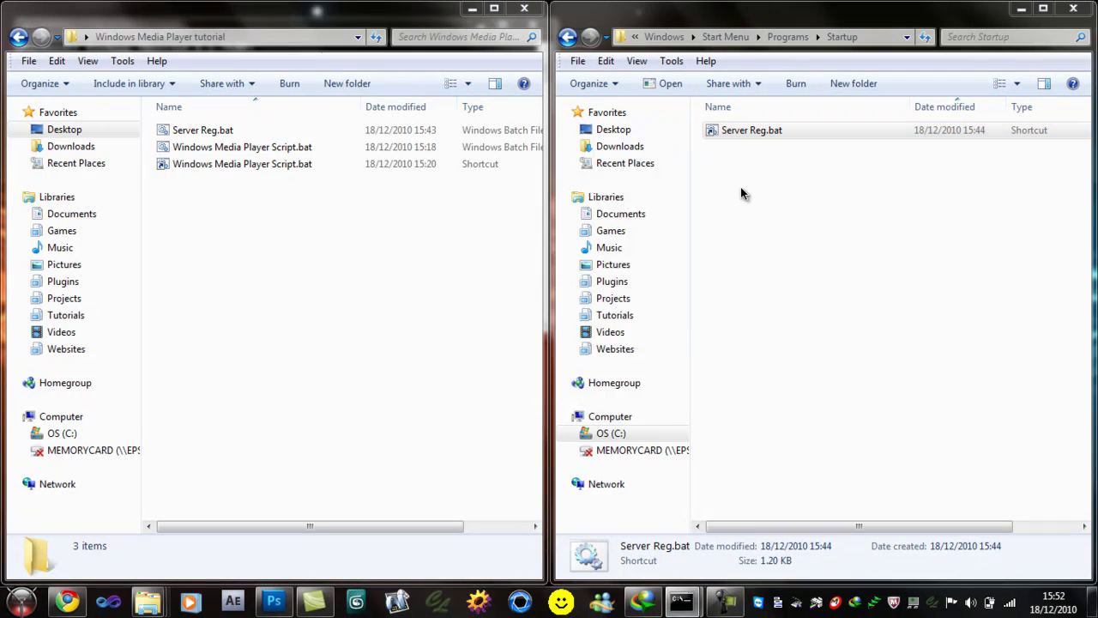
drag(571, 161, 979, 243)
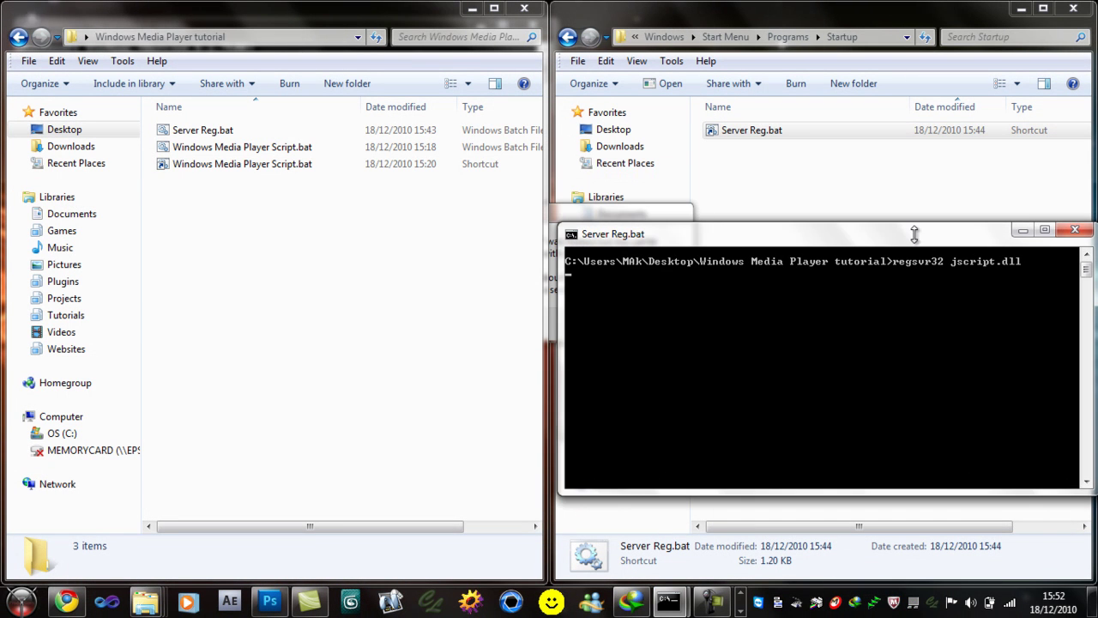
click(943, 184)
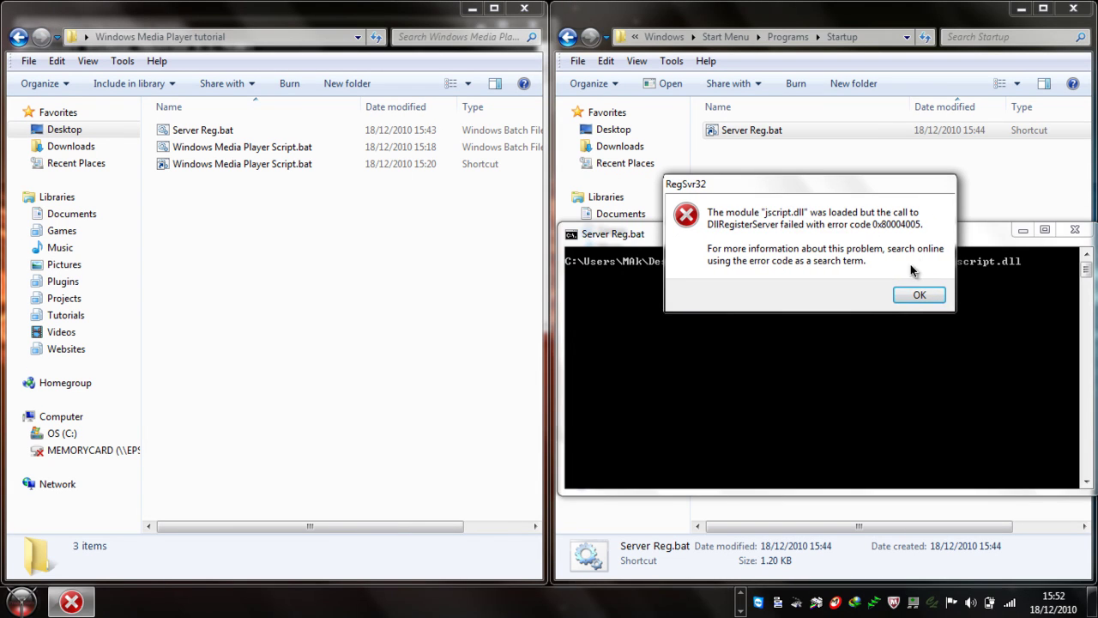
click(916, 293)
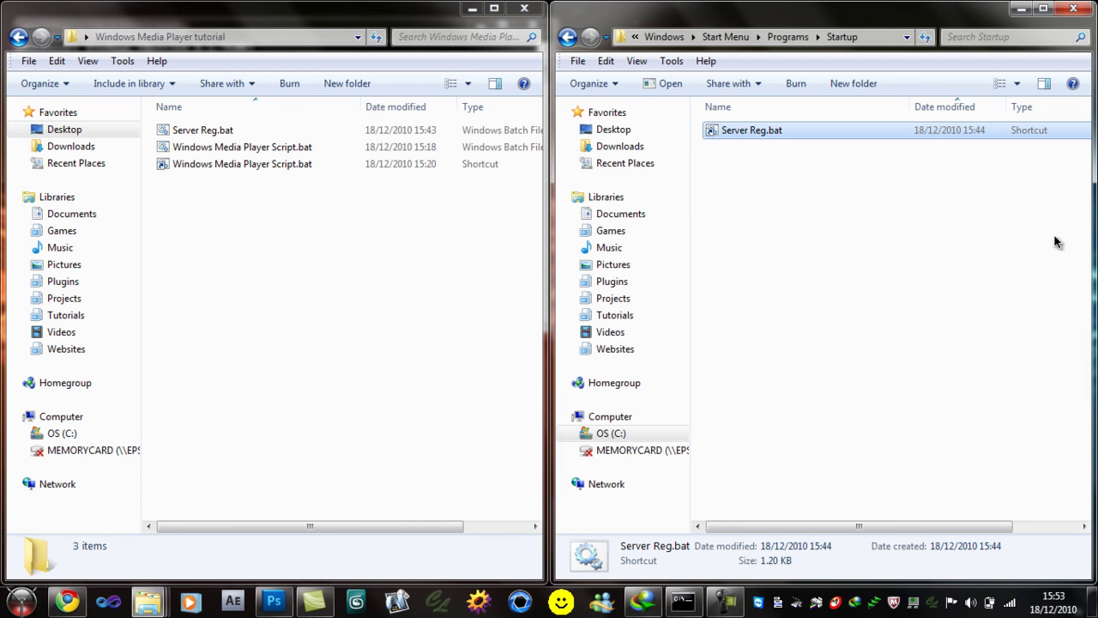
Step: Run the Server Reg.bat shortcut as administrator, dismissing the RegSvr32 dialog and closing the Command Prompt window
right_click(757, 131)
click(784, 232)
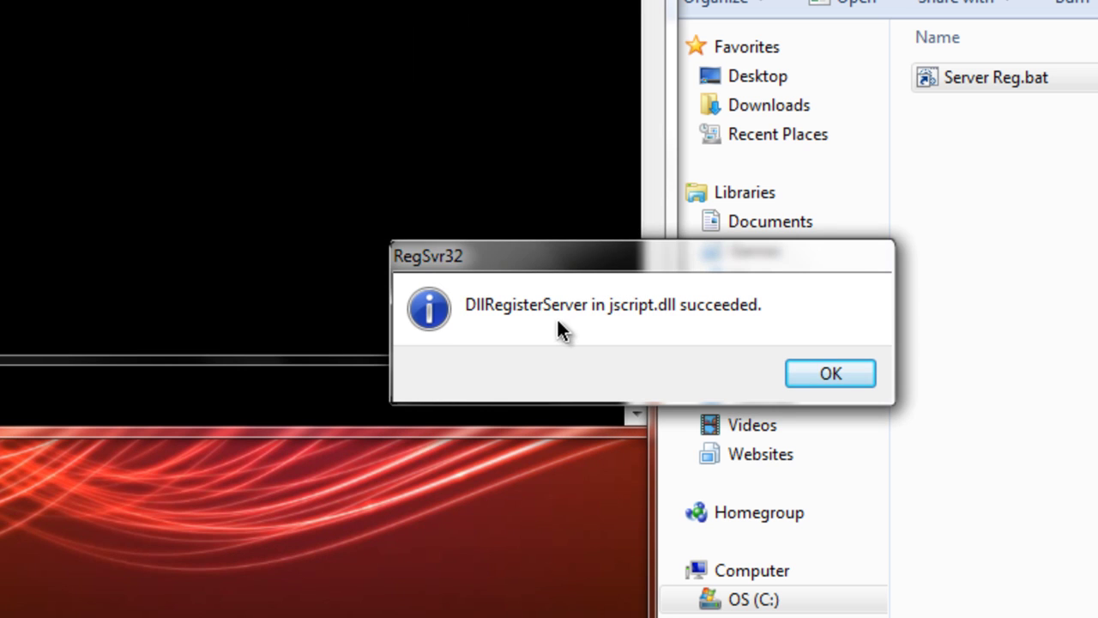
click(828, 374)
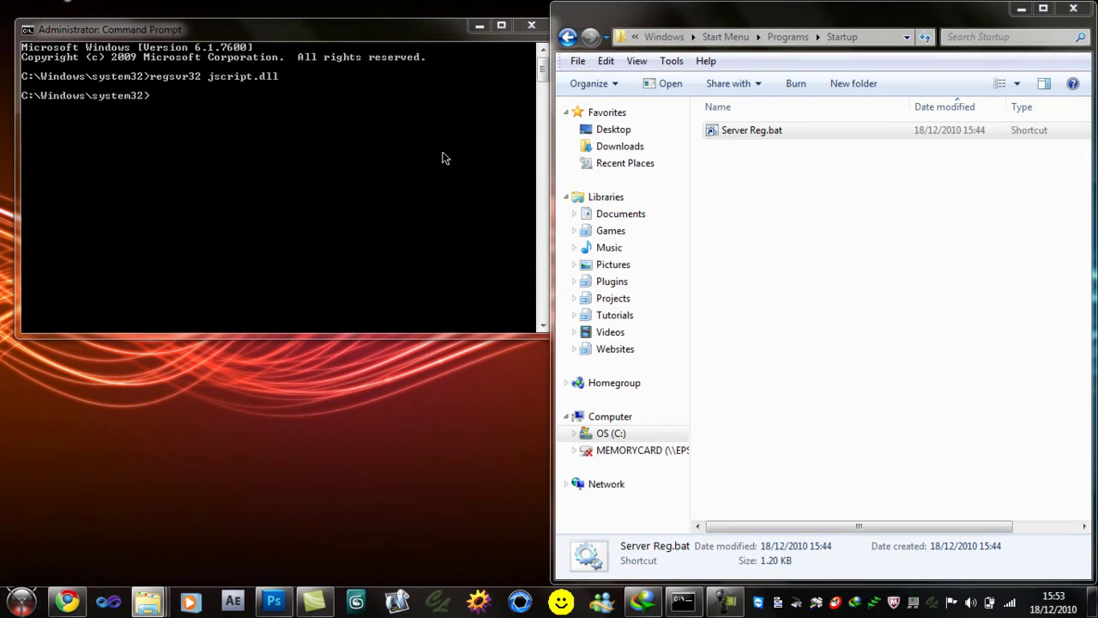
click(531, 25)
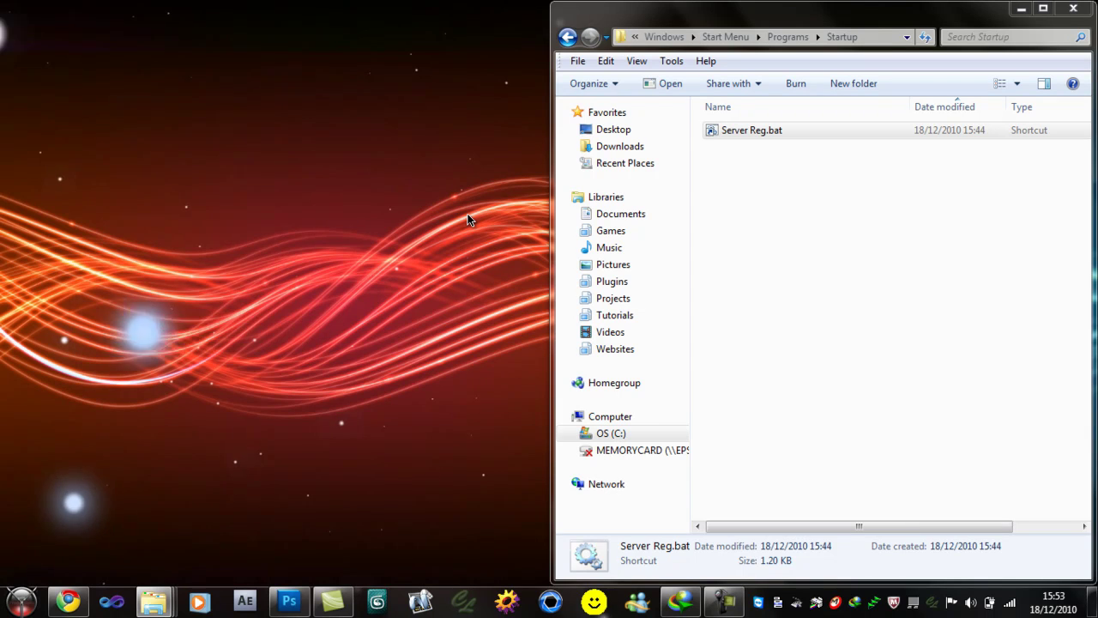